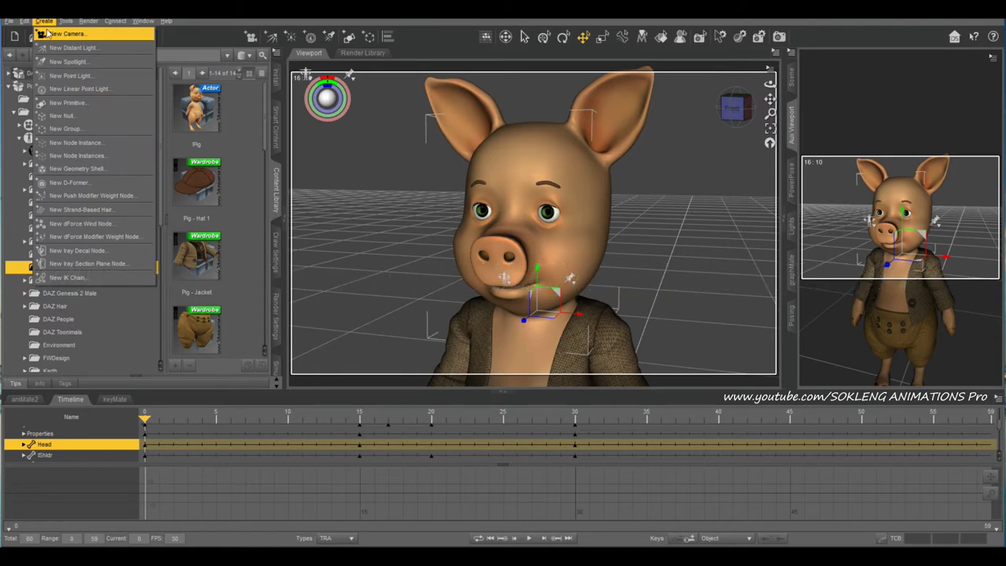
Create a new camera named Camera 001 with default settings and display its view in the auxiliary viewport.
click(74, 34)
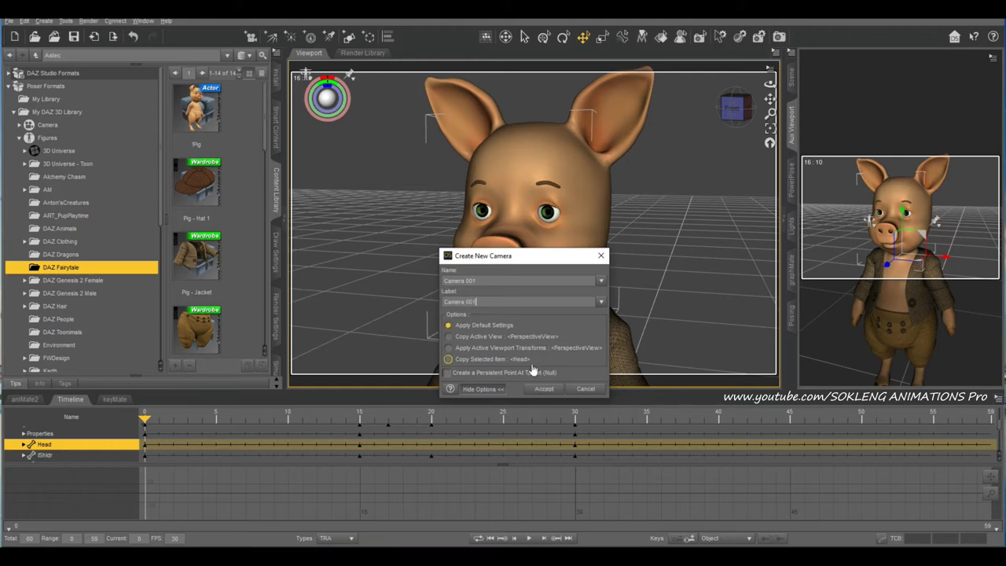
click(542, 390)
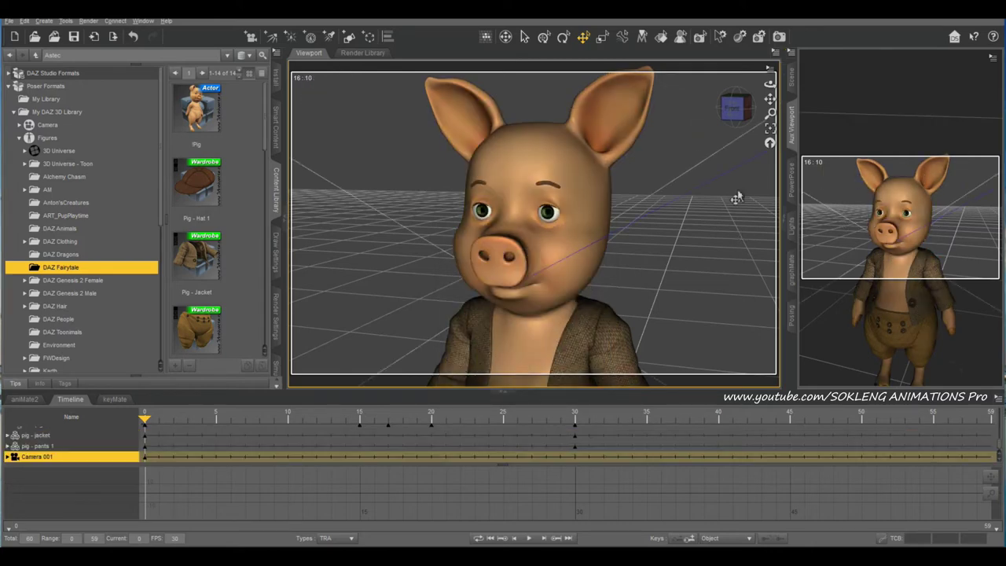
click(944, 66)
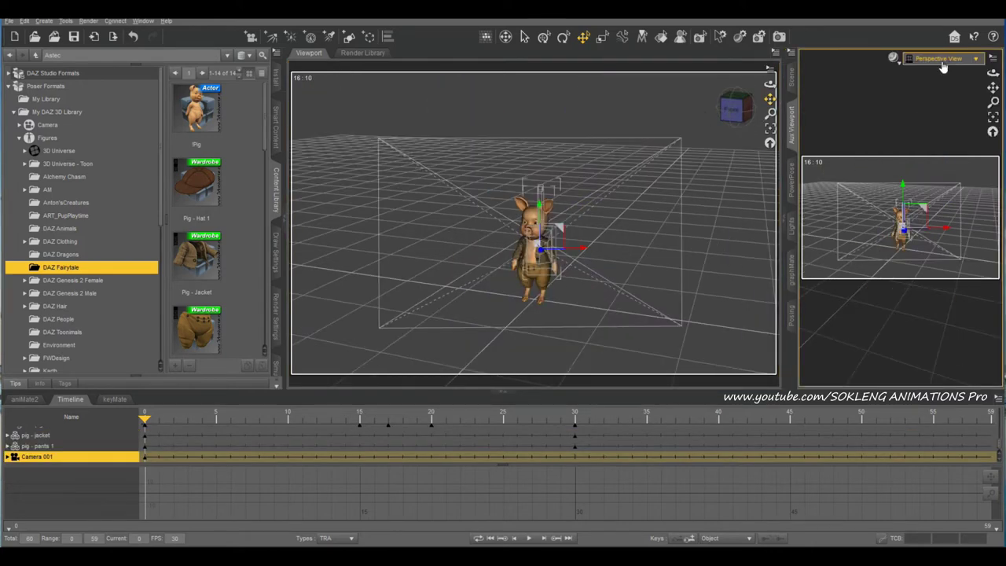
click(941, 59)
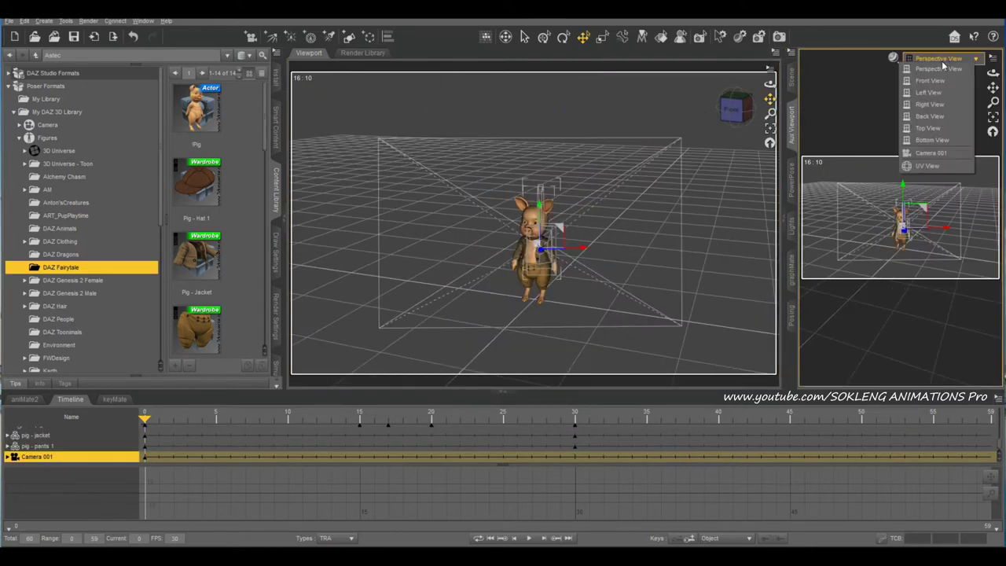
click(941, 154)
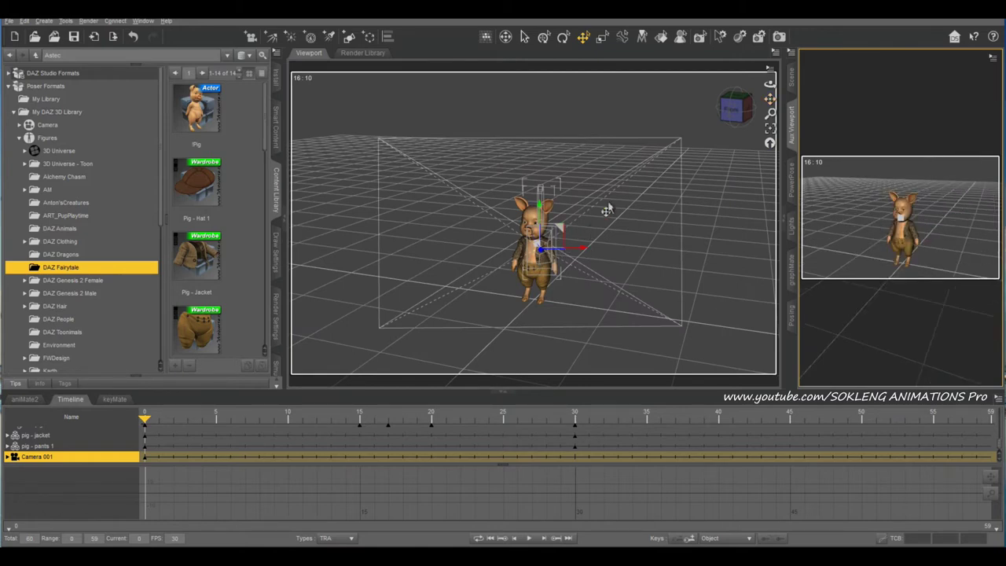
Shift Camera 001 sideways to line it up in front of the pig, checking the placement from the side.
drag(733, 106, 695, 108)
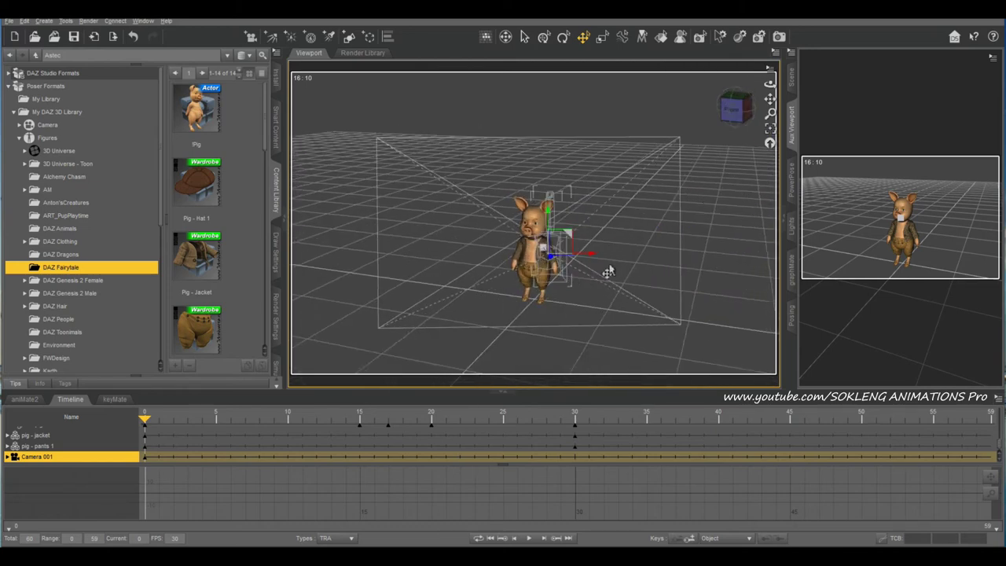
drag(593, 255, 576, 281)
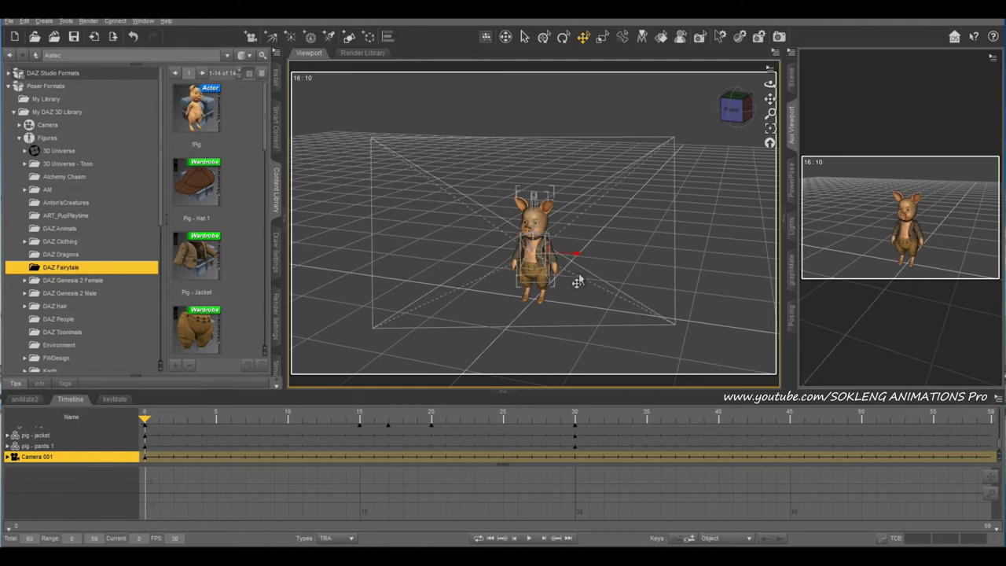
right_drag(770, 135, 634, 203)
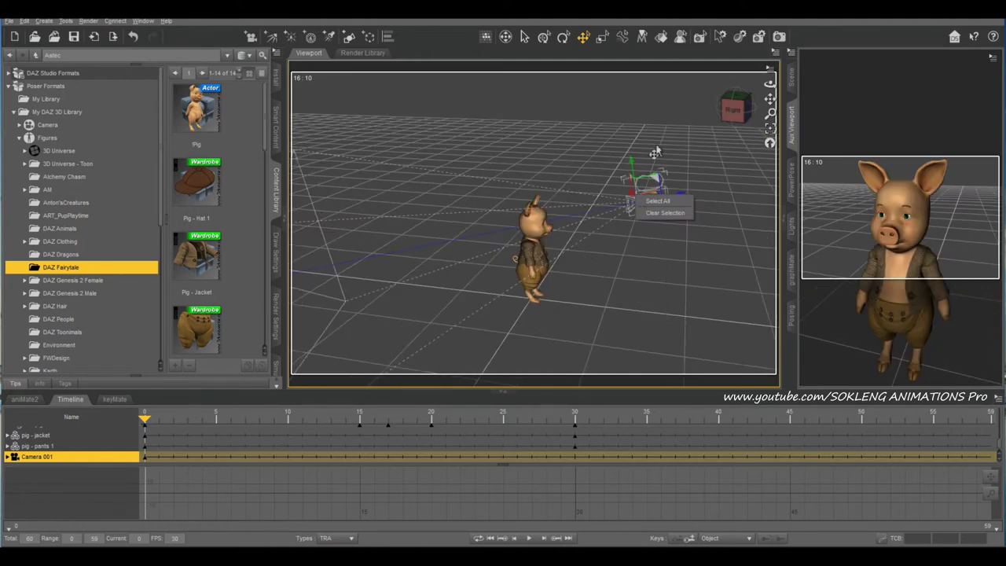
click(731, 110)
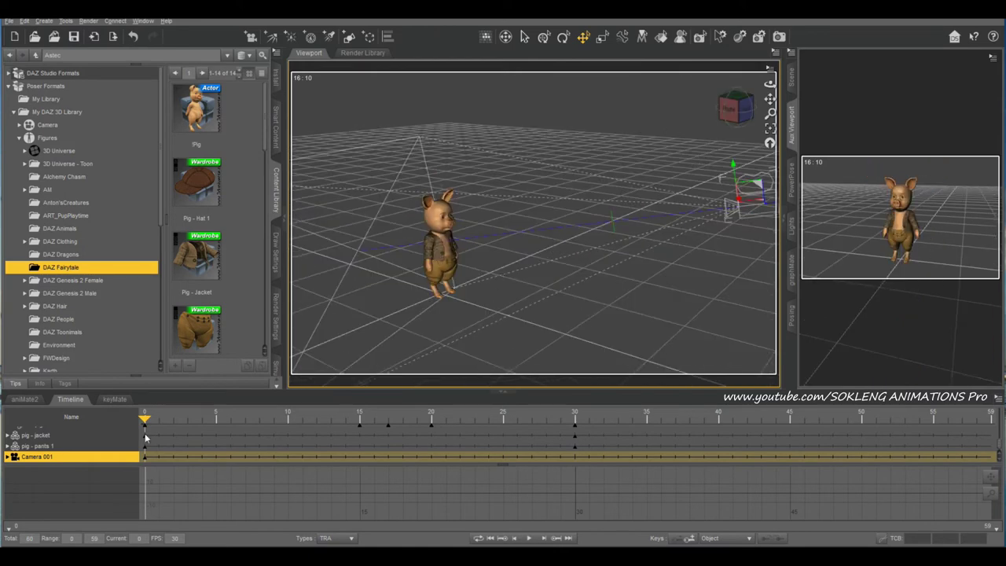
Keyframe Camera 001 slightly higher at frame 17 and play the animation back from frame 0.
drag(151, 423, 387, 463)
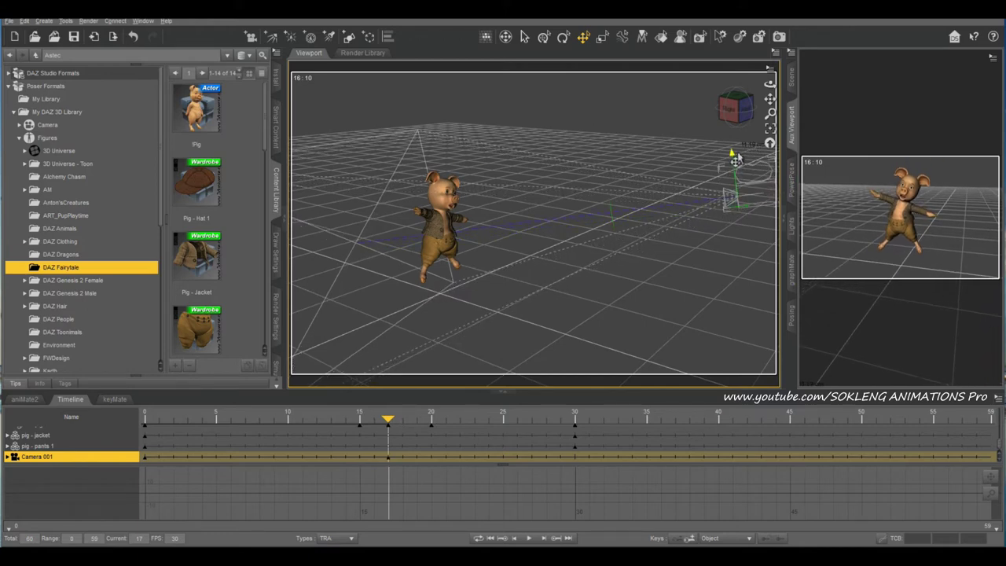
drag(733, 169, 736, 157)
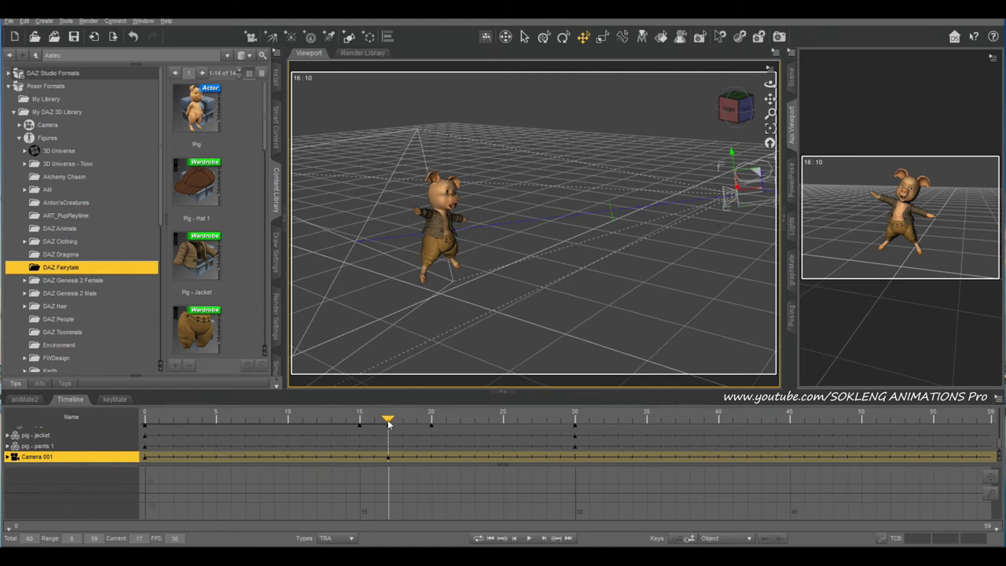
drag(389, 423, 37, 462)
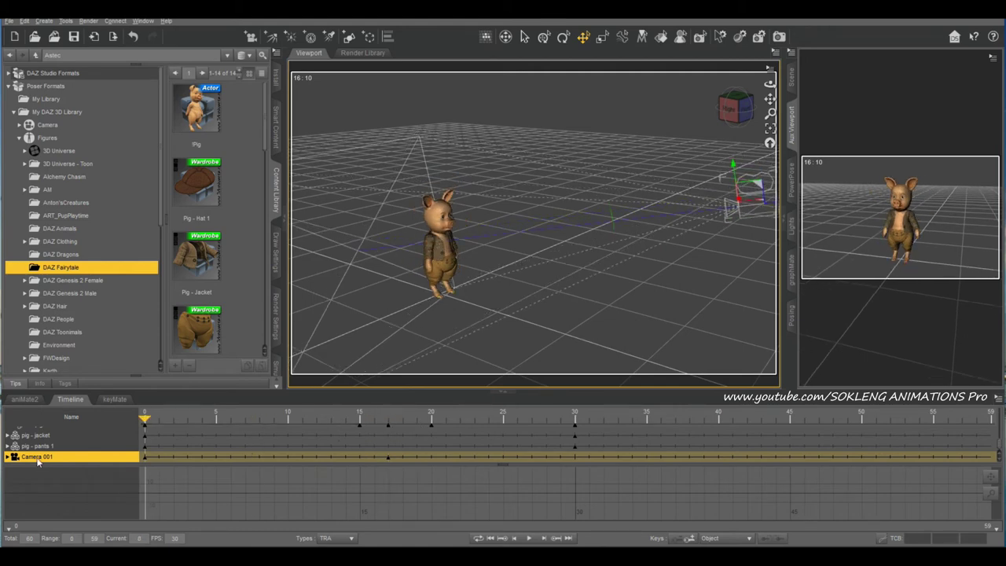
click(529, 538)
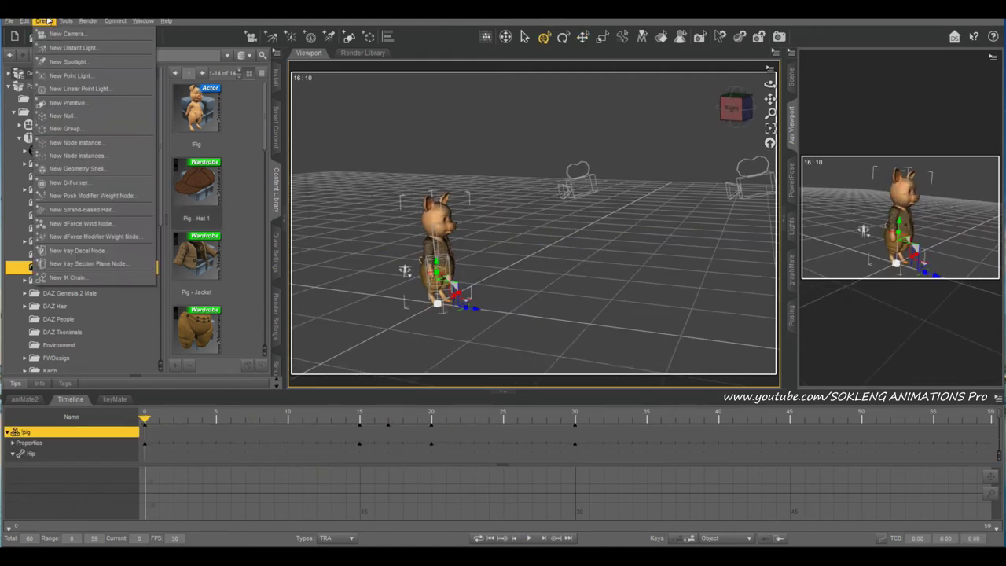
Create a null named Null 001 and move it down below the pig's feet.
click(86, 119)
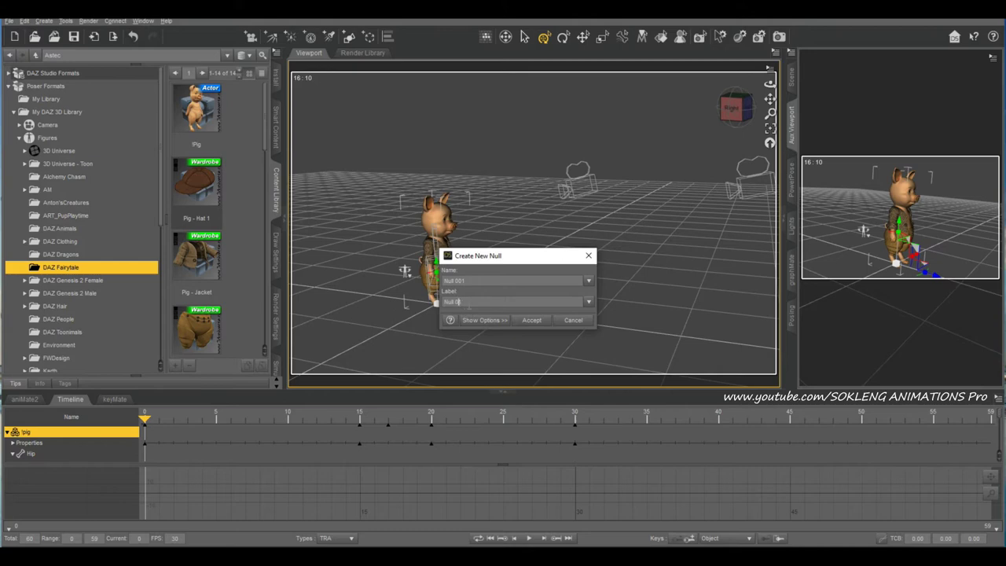
click(532, 320)
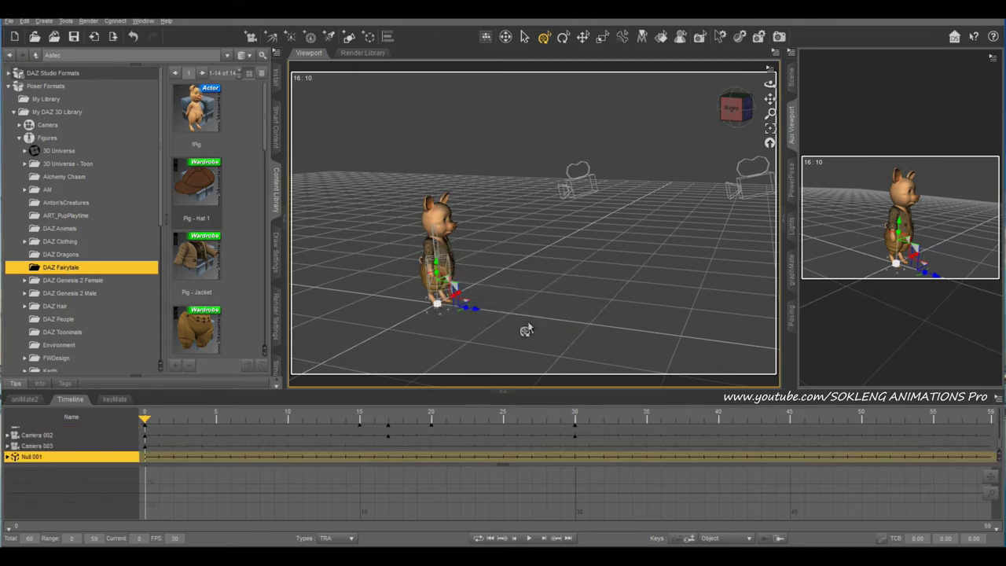
click(770, 128)
click(791, 76)
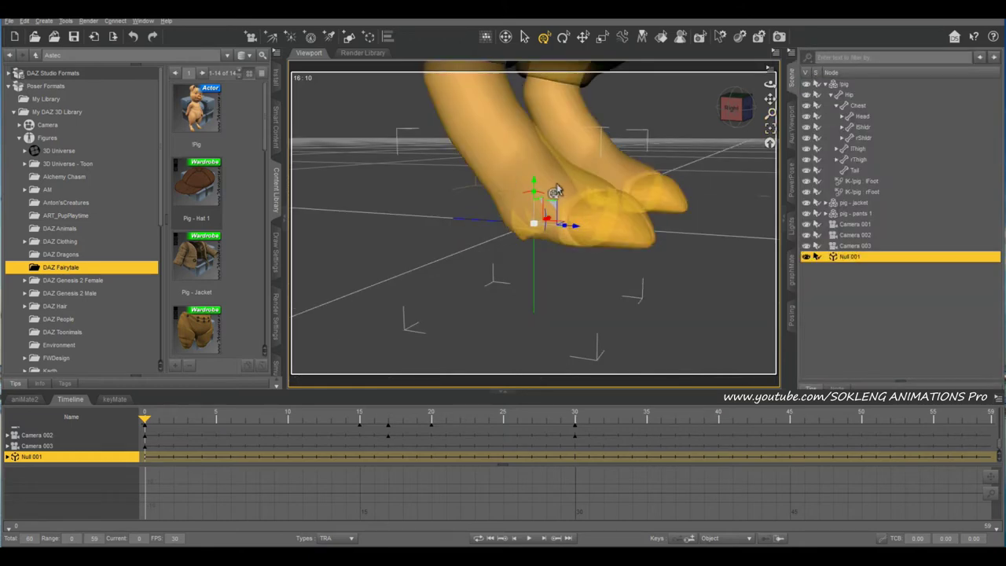
drag(535, 187, 533, 245)
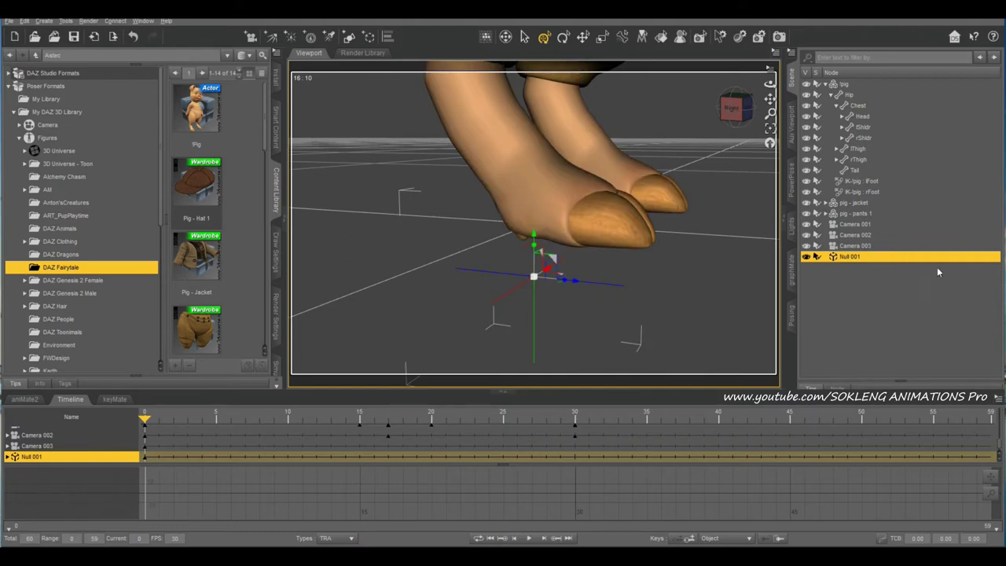
Parent Camera 003 to Null 001 with Parent in place enabled, and select Null 001 in the scene.
click(855, 246)
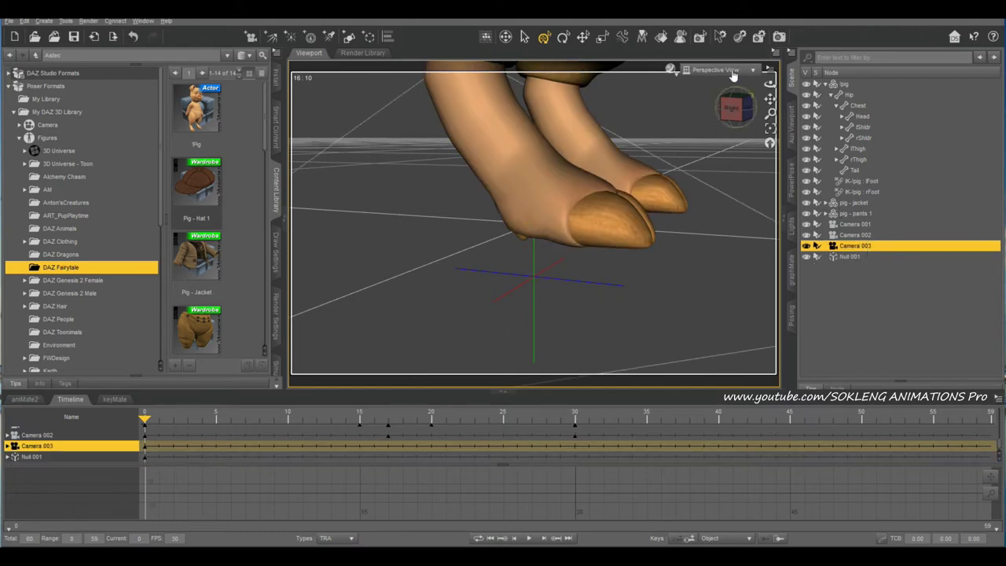
scroll(646, 209, down, 6)
scroll(645, 209, down, 5)
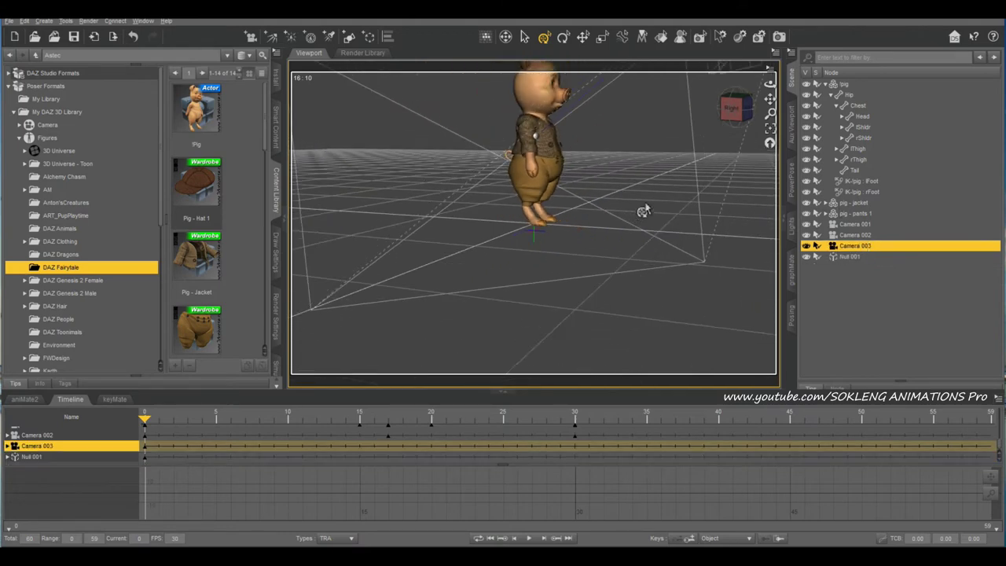
click(732, 100)
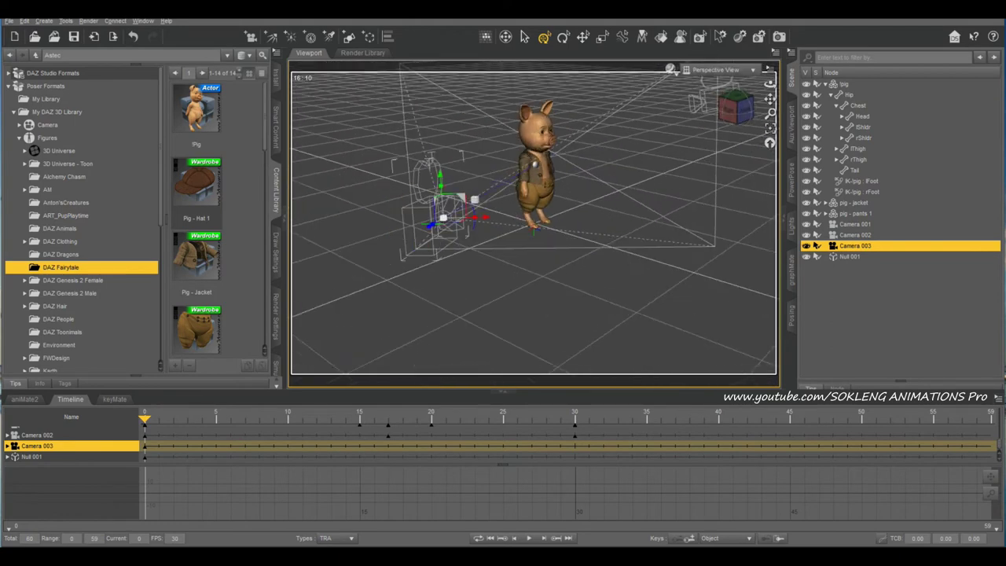
right_click(857, 248)
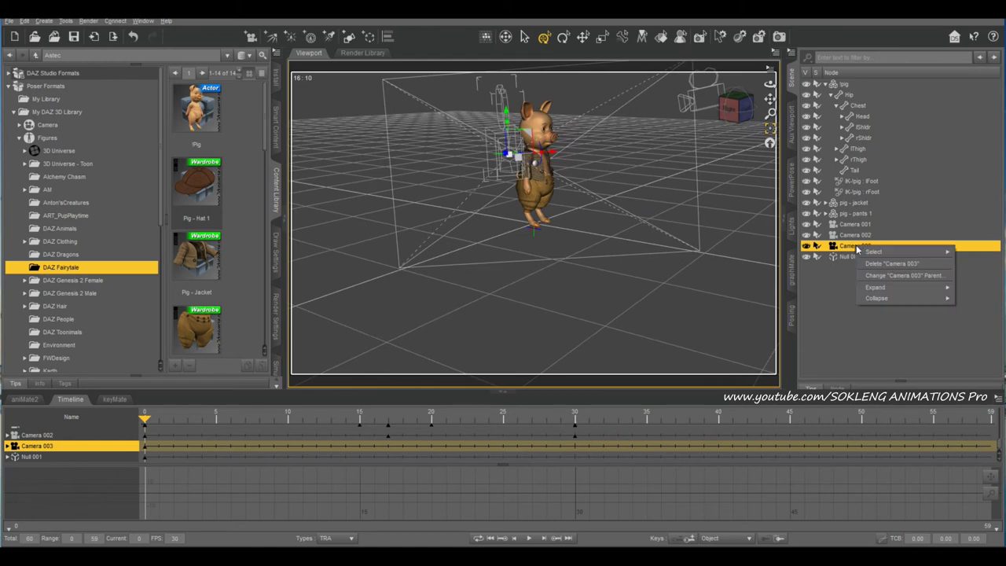
click(928, 277)
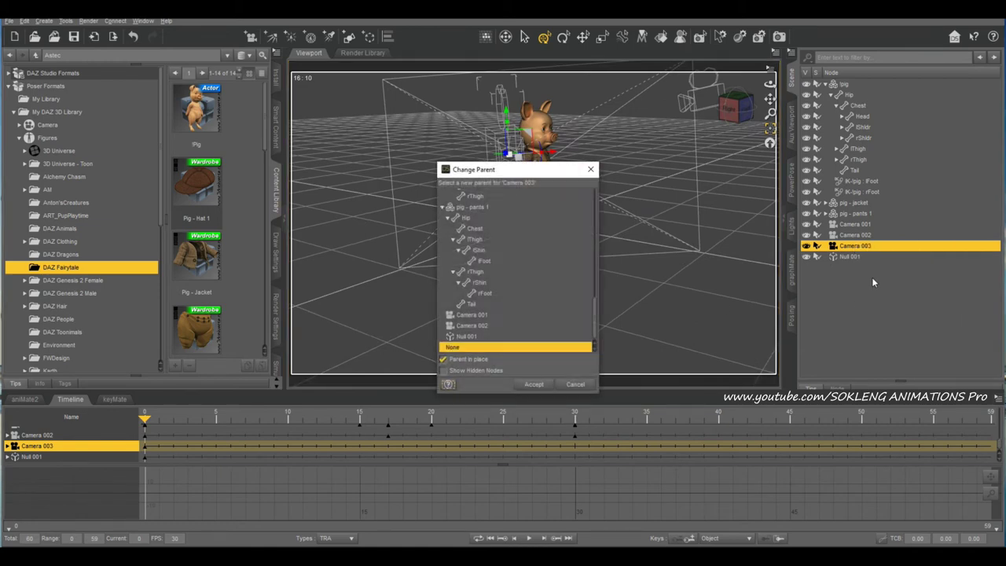
click(478, 336)
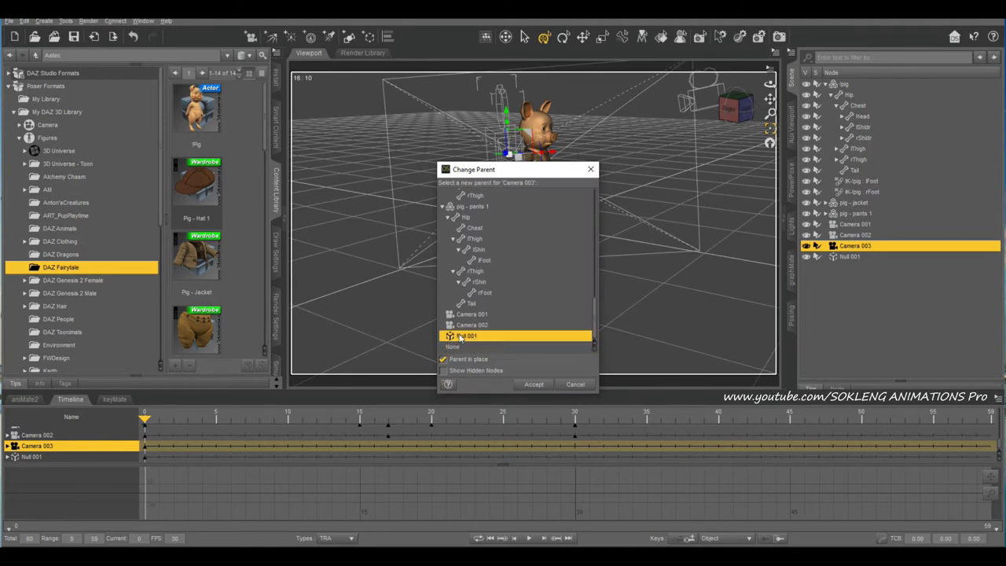
click(535, 383)
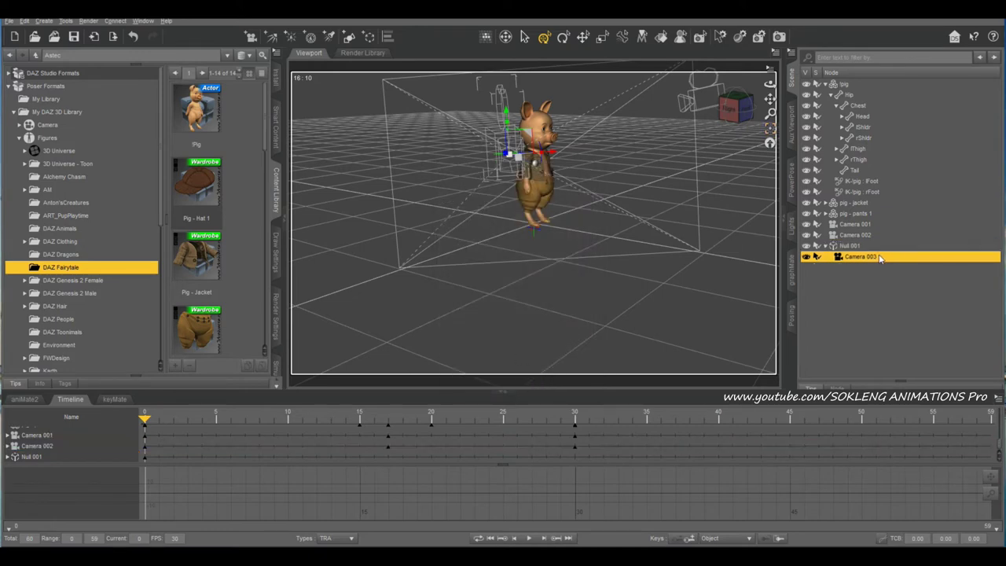
click(848, 246)
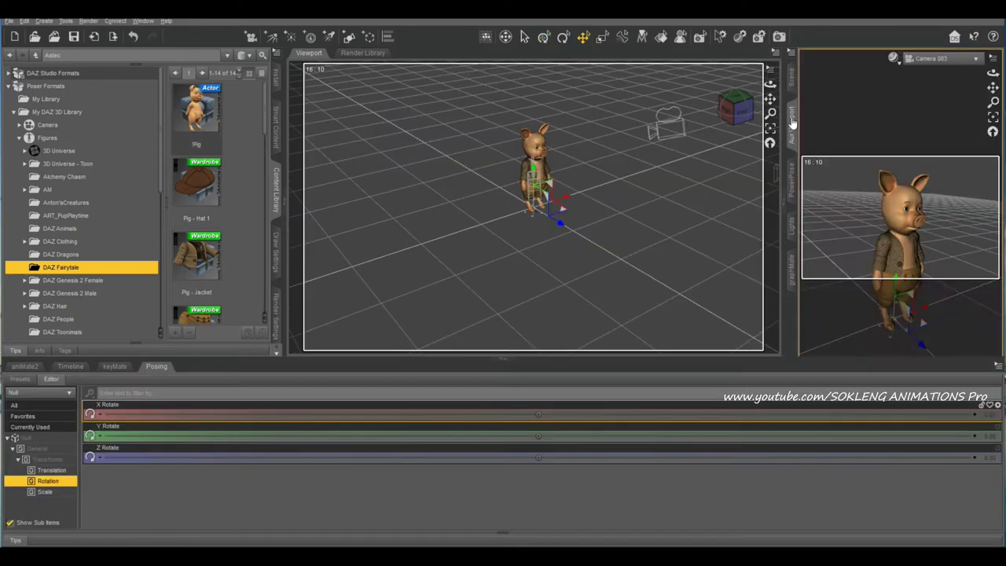
Create another new camera named Camera 004.
click(791, 79)
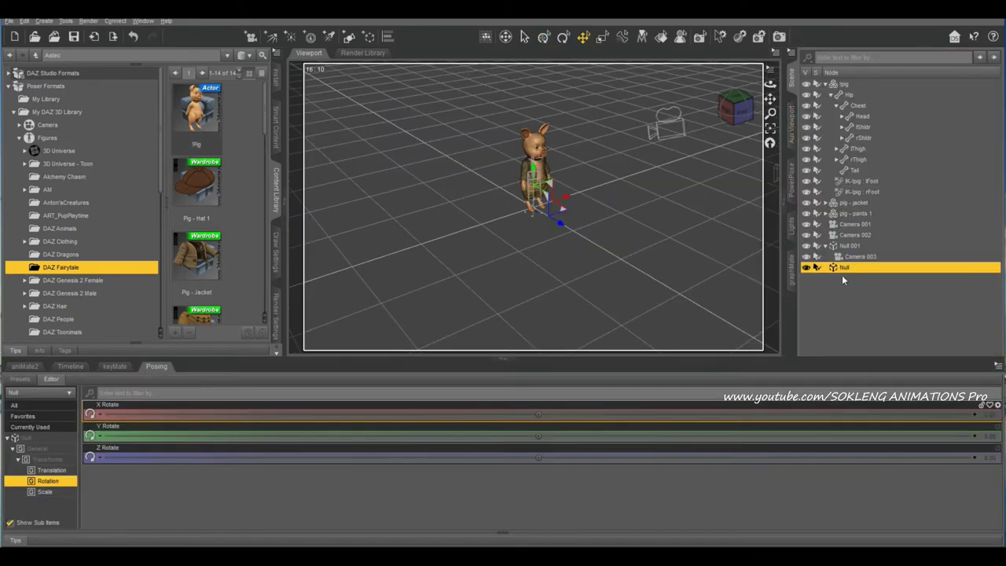
click(44, 20)
click(53, 36)
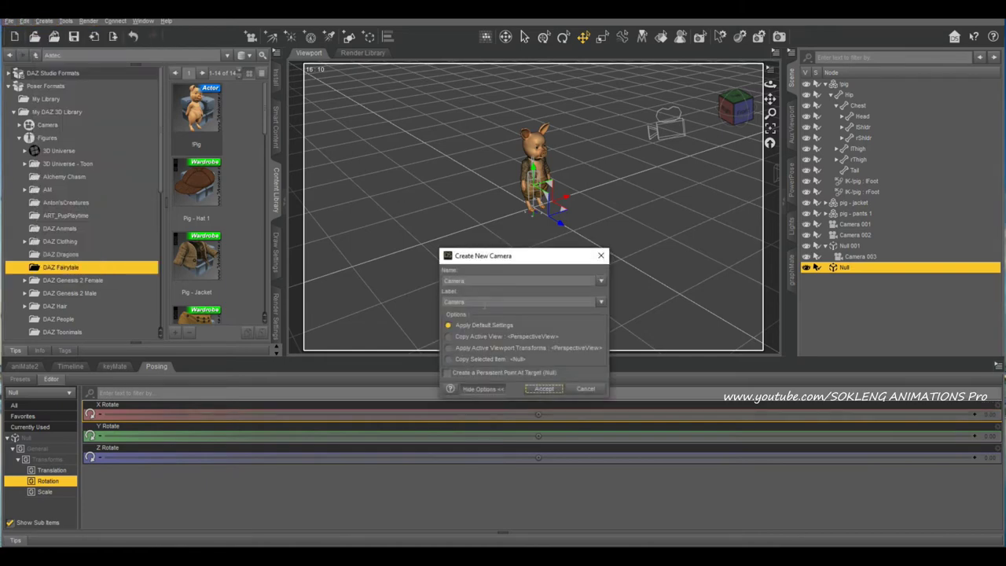
double_click(473, 281)
click(488, 280)
text(004)
click(547, 388)
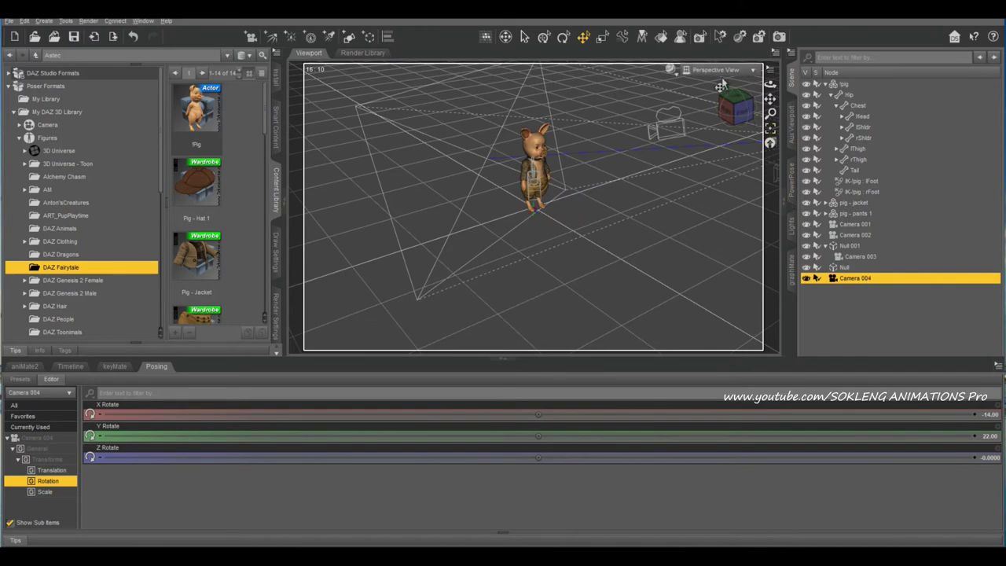
Look through Camera 004 in the main viewport and orbit and zoom it to frame the pig's full body from a low front angle.
click(719, 72)
click(724, 200)
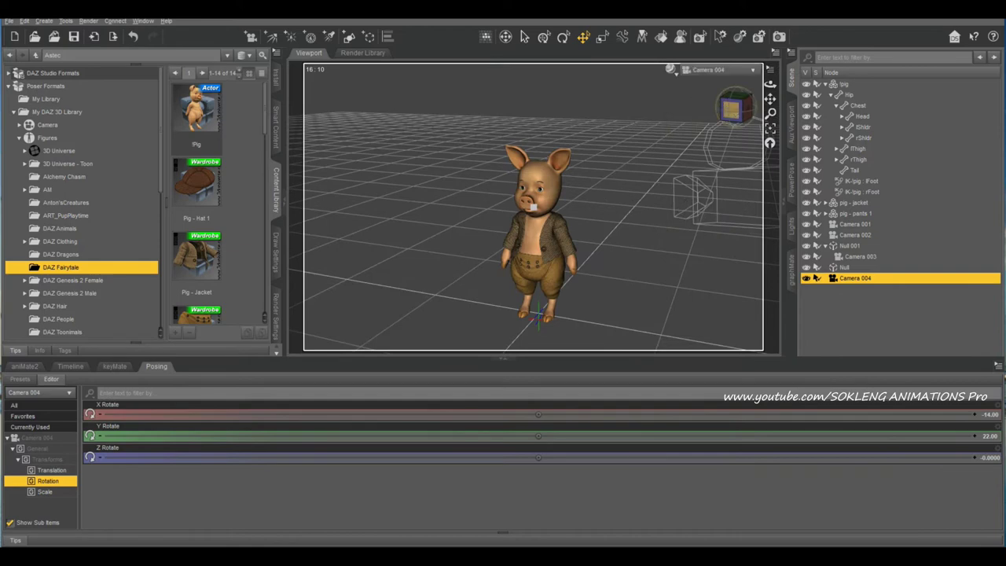
mouse_move(731, 109)
mouse_down()
mouse_move(763, 111)
mouse_move(737, 109)
mouse_up()
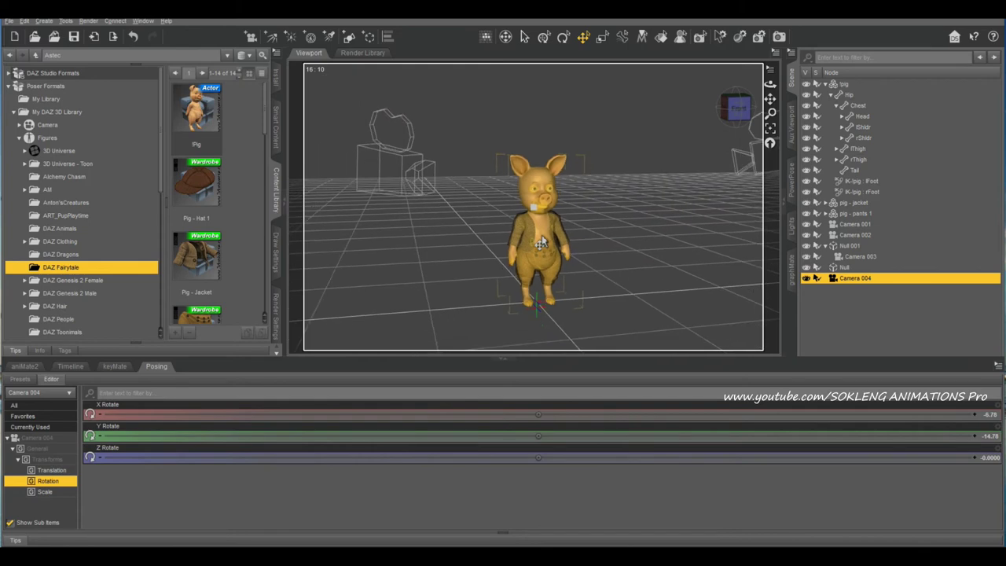
scroll(546, 232, up, 5)
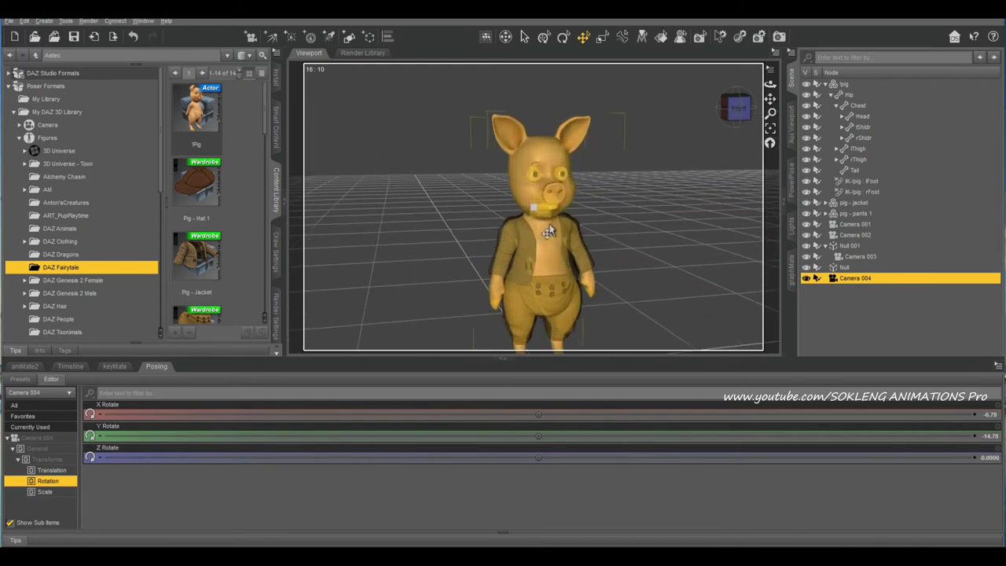
drag(737, 114, 738, 121)
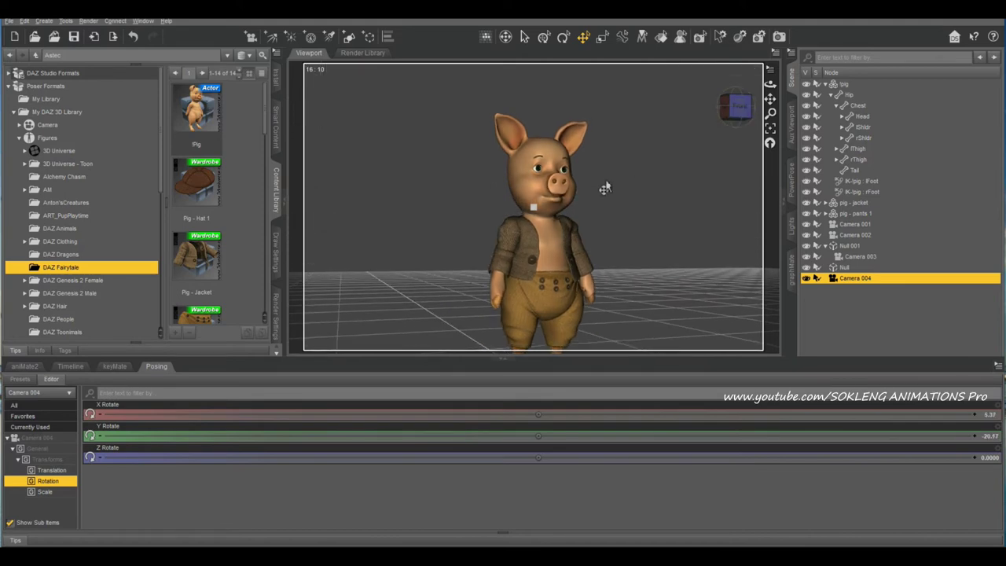
scroll(579, 207, down, 3)
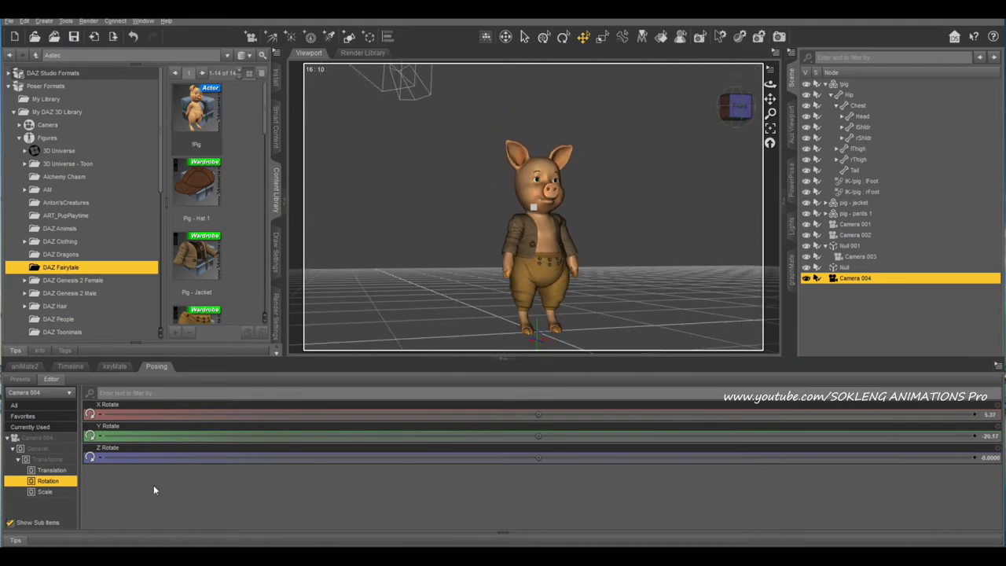
Show the timeline at frame 0 and slightly orbit Camera 004 around the pig.
click(70, 367)
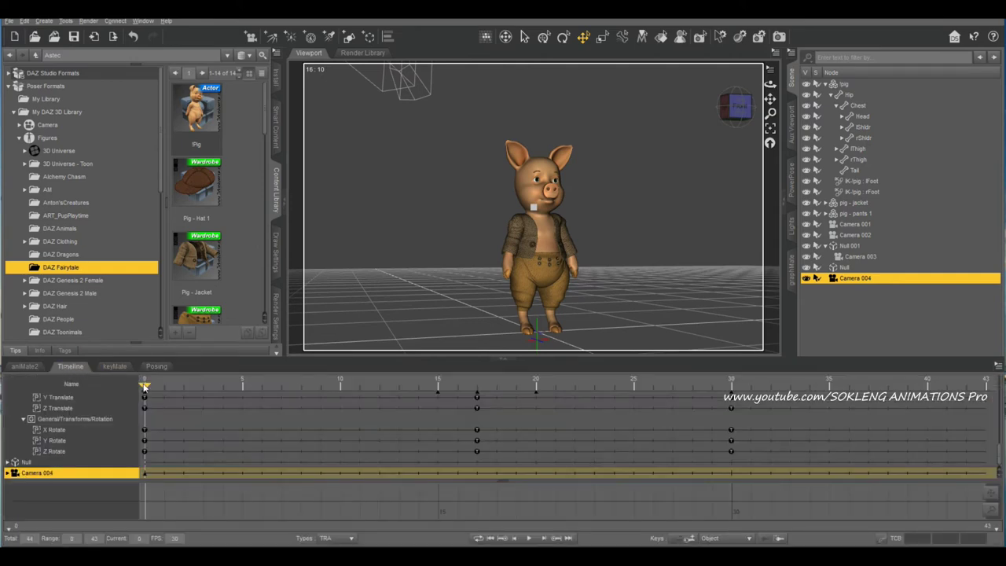
drag(144, 385, 141, 410)
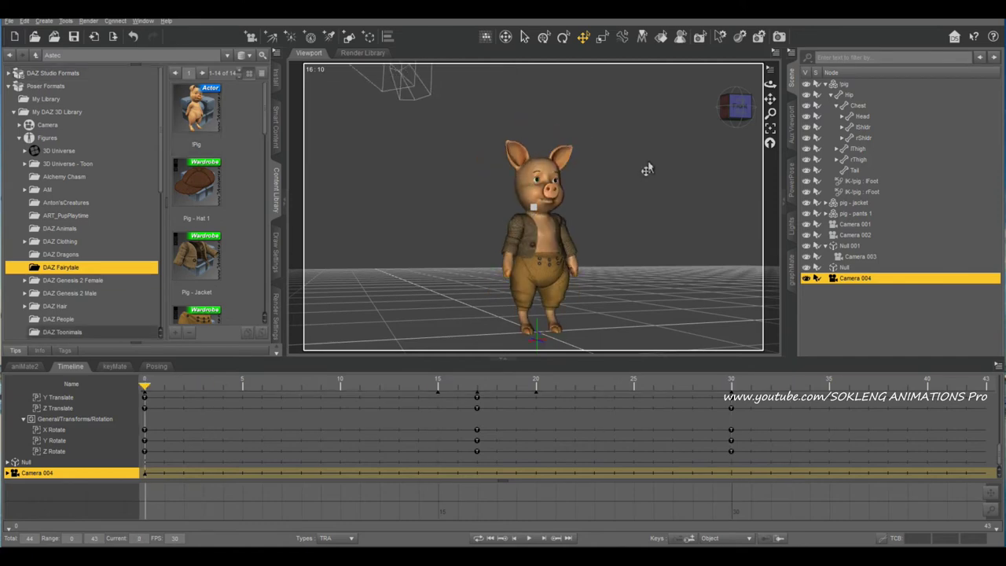
alt+drag(647, 170, 724, 175)
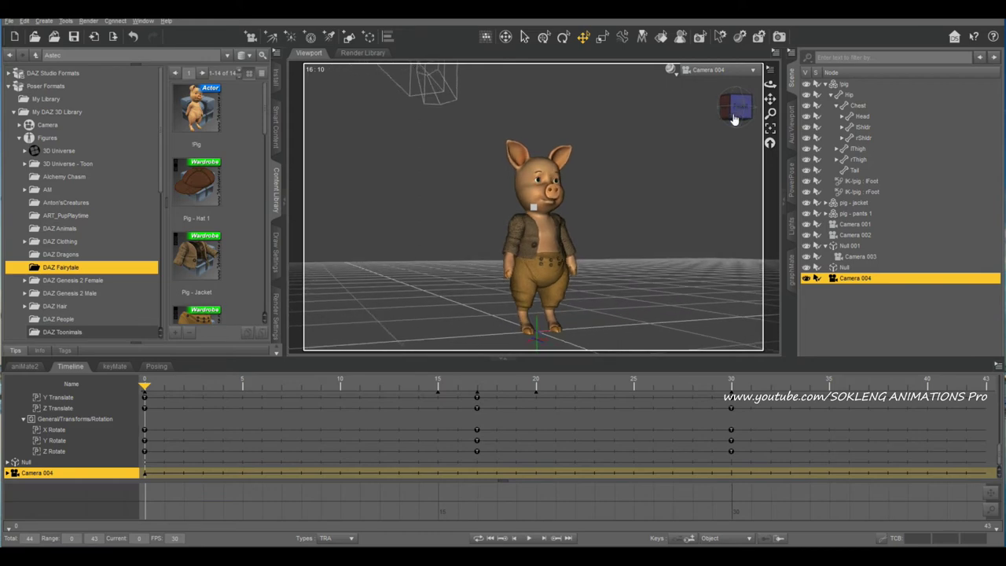
Parent Camera 004 to Null with Parent in place enabled and slightly adjust the camera's orbit.
right_click(856, 281)
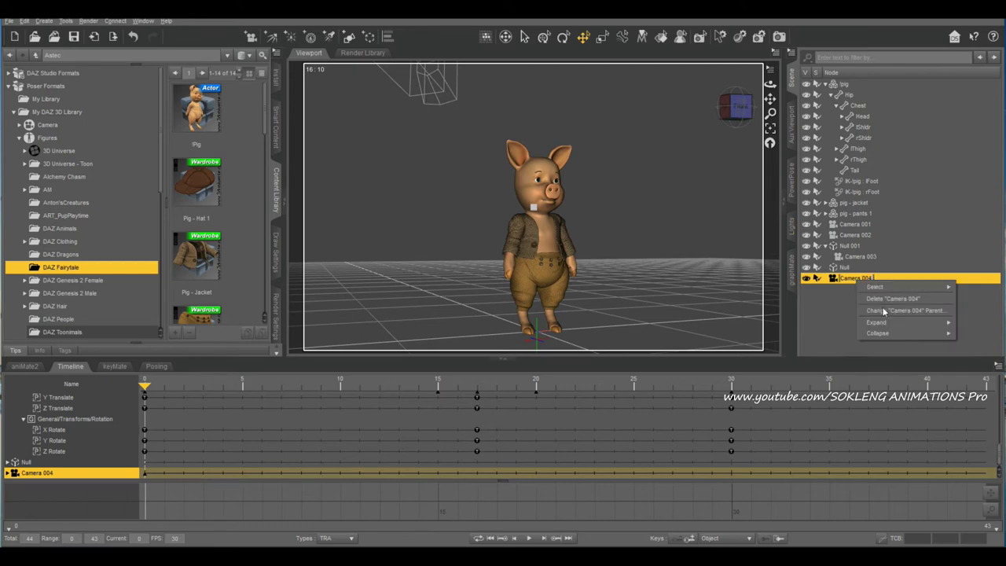
click(885, 312)
click(482, 336)
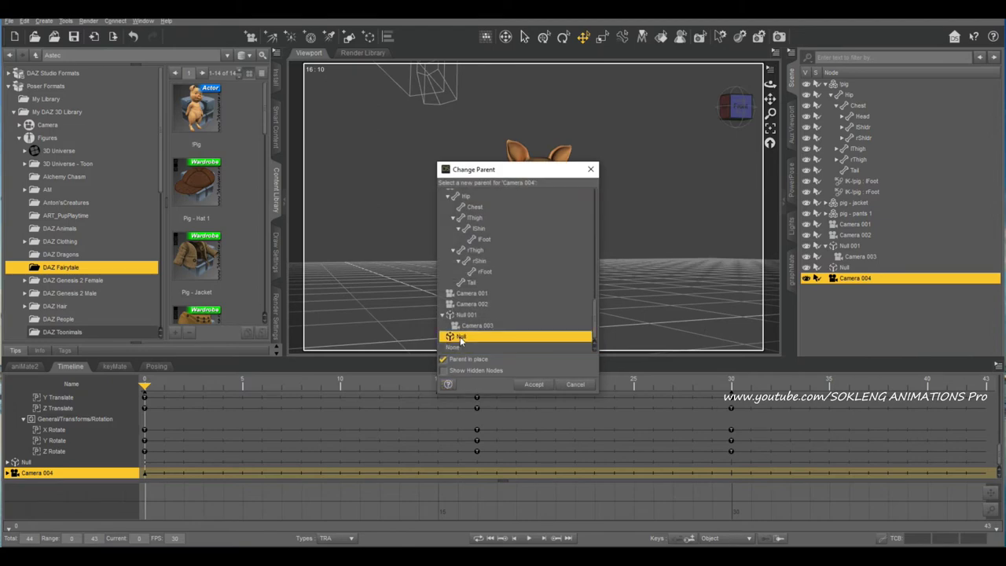
click(534, 385)
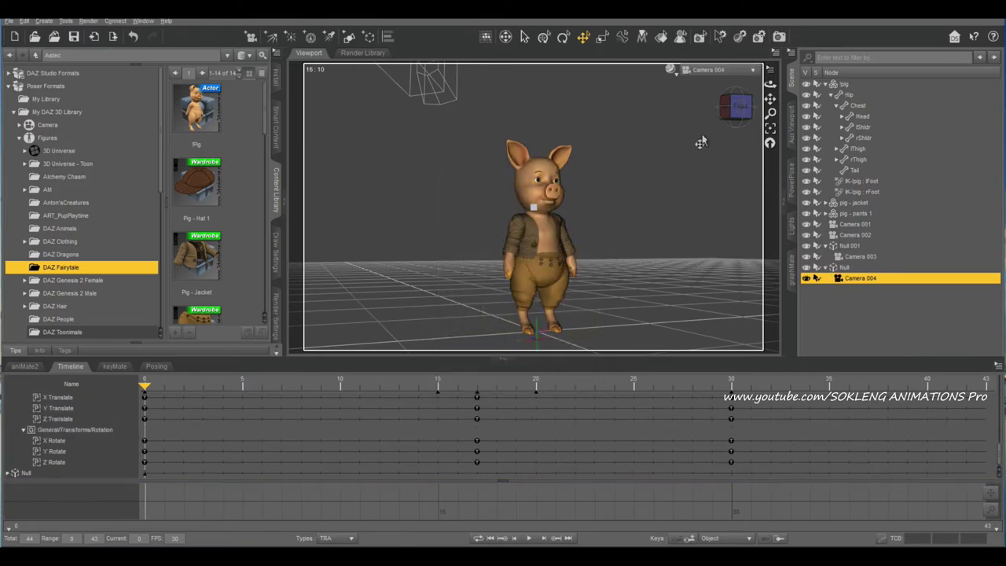
click(738, 114)
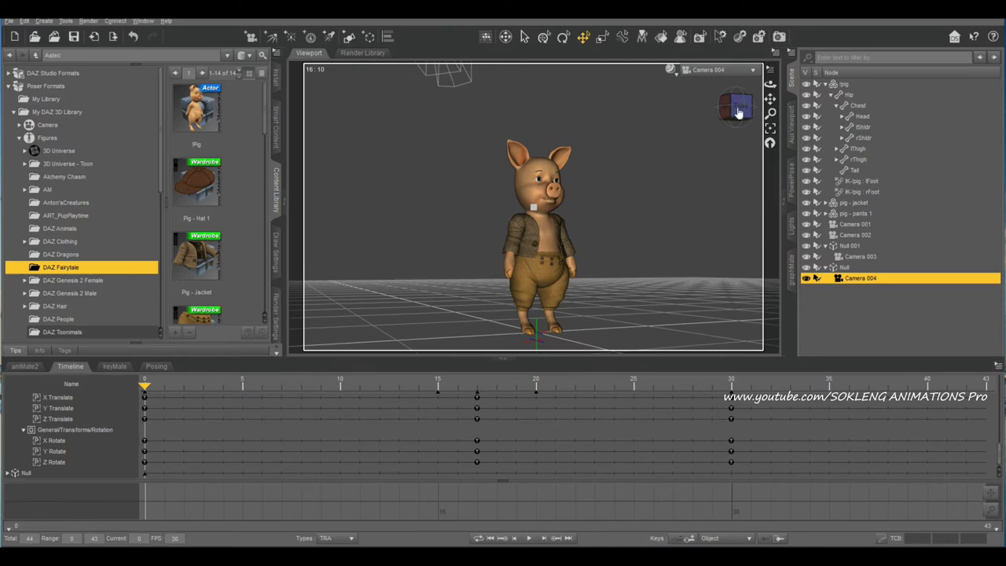
Switch the main viewport to Perspective View and frame the selected Null at the pig's feet from a low angle.
click(711, 69)
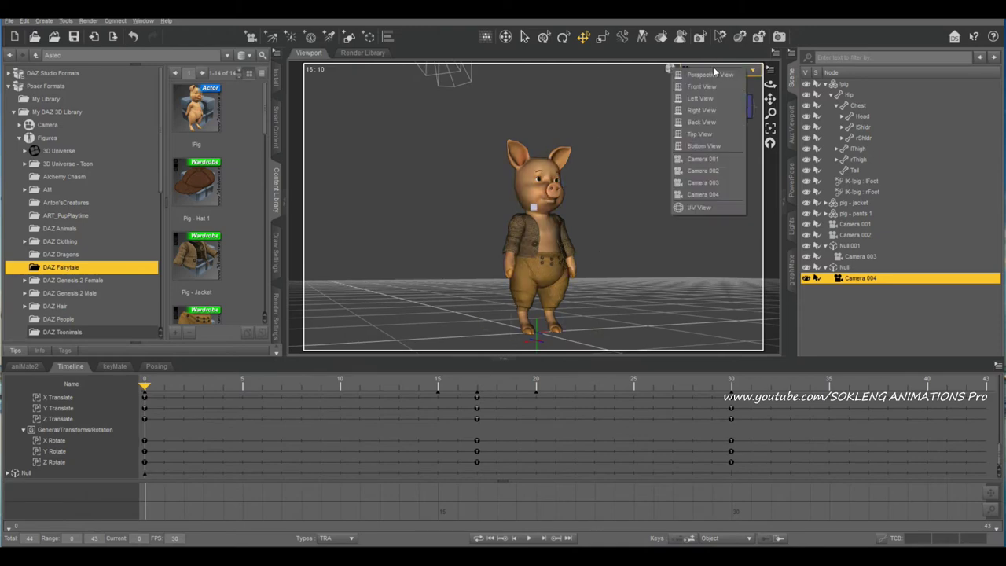
click(711, 81)
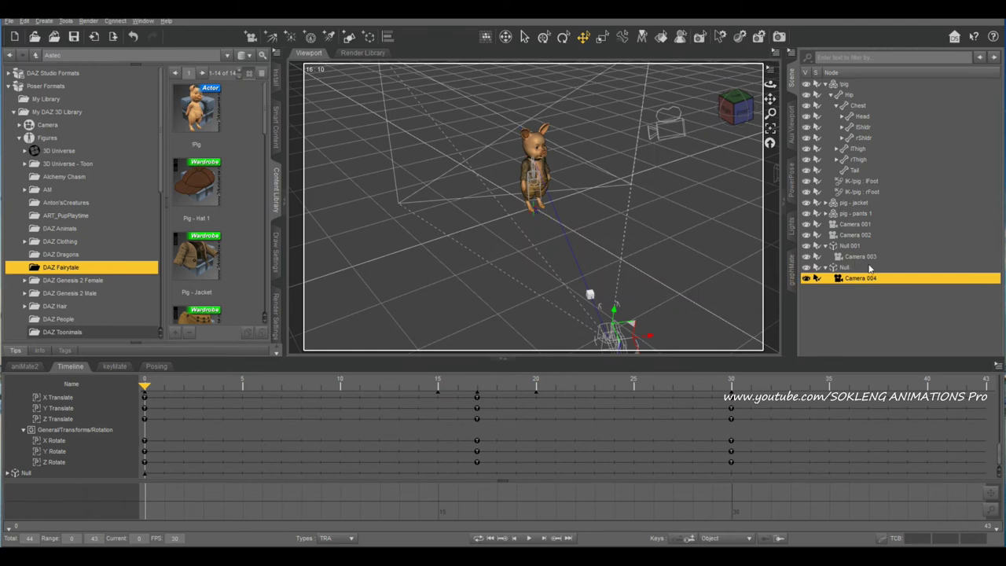
click(845, 268)
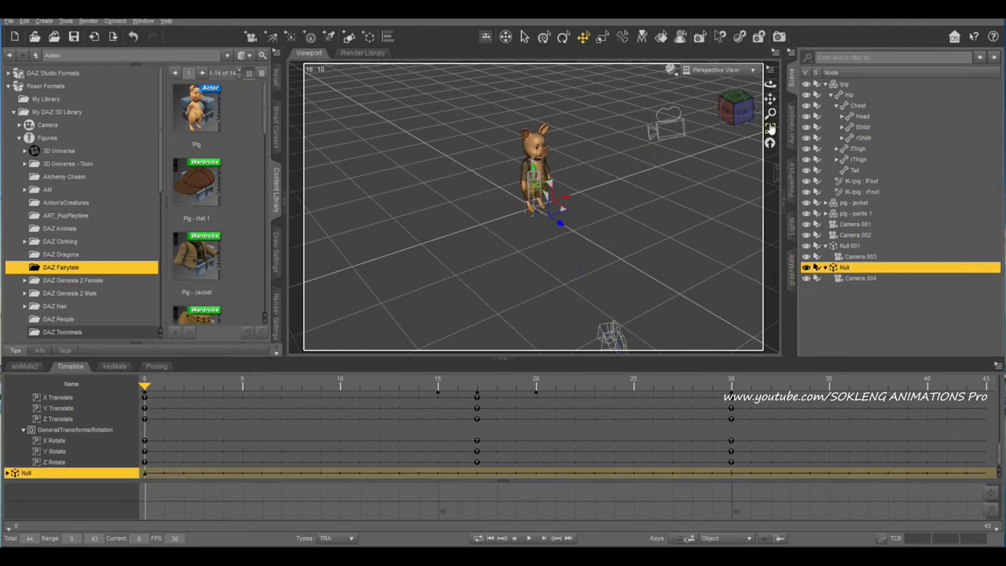
click(771, 128)
scroll(566, 267, down, 3)
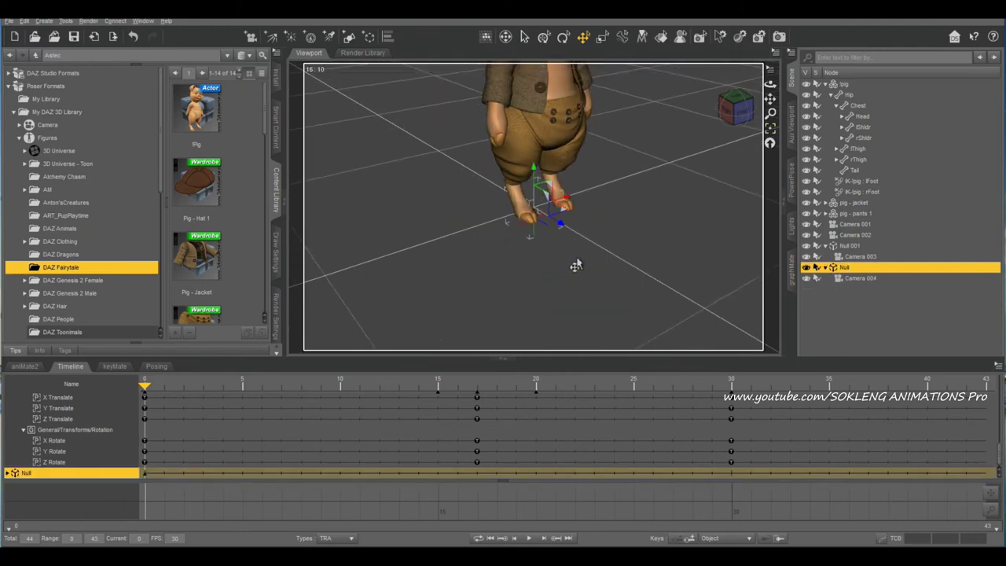
drag(733, 134, 721, 146)
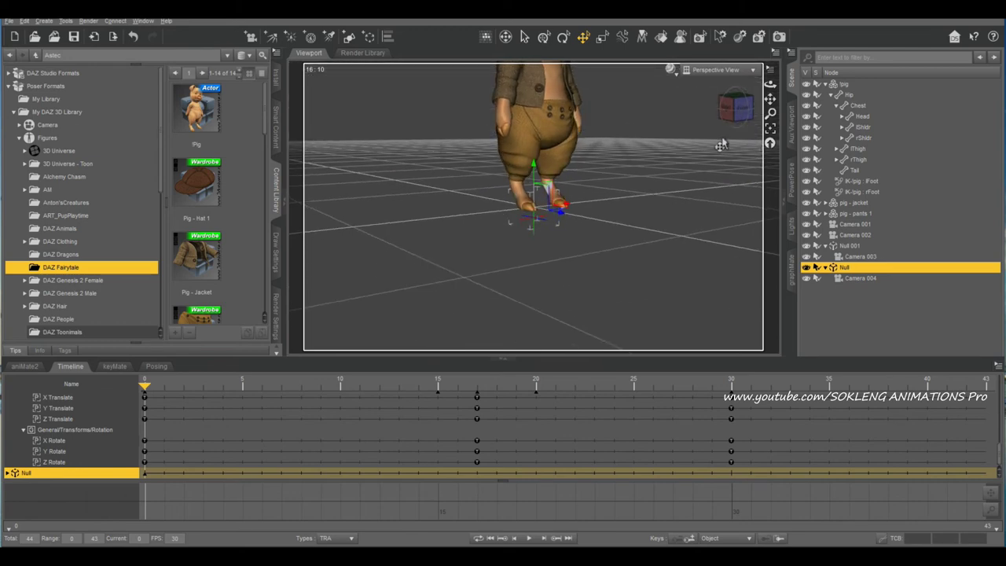
Show the Camera 004 view in the auxiliary viewport.
click(792, 126)
click(953, 60)
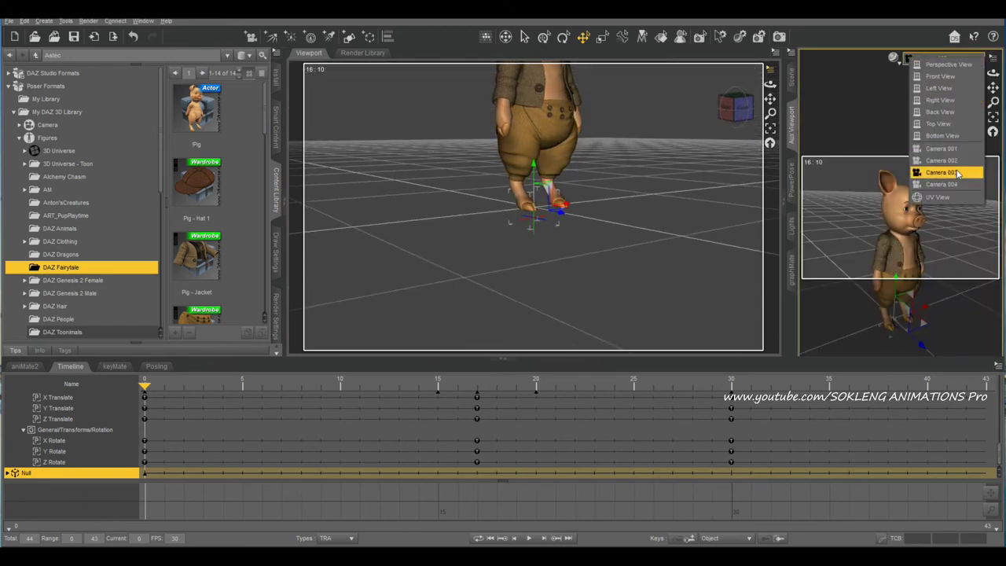
click(952, 185)
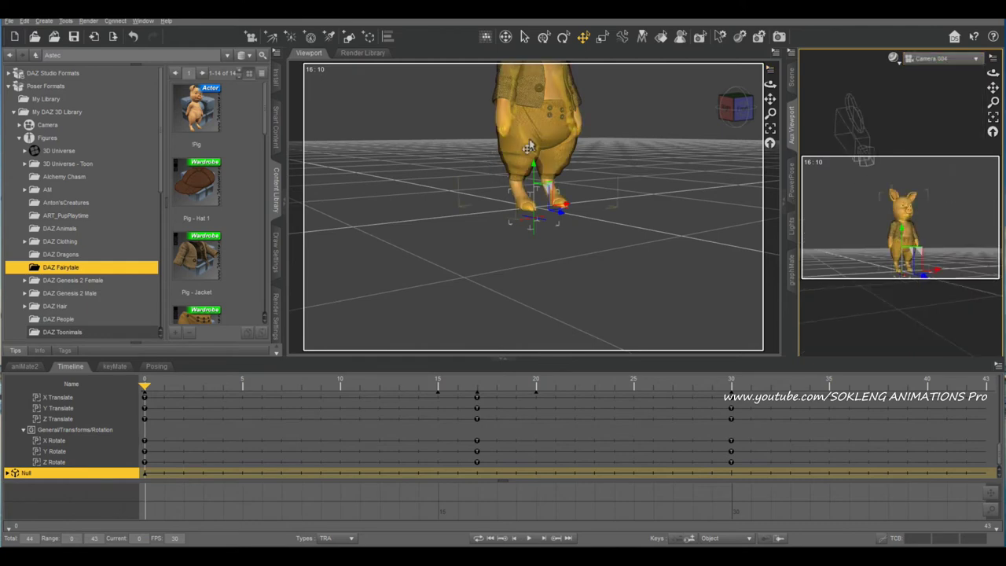
mouse_move(658, 150)
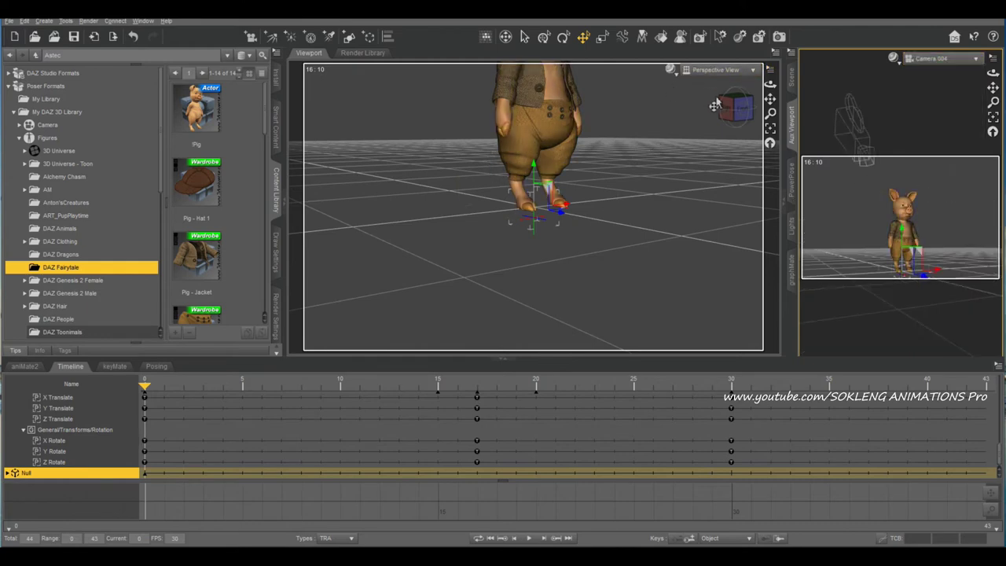
Activate the Rotate tool and set the Null's Y Rotate to -1.21 at frame 0.
click(563, 37)
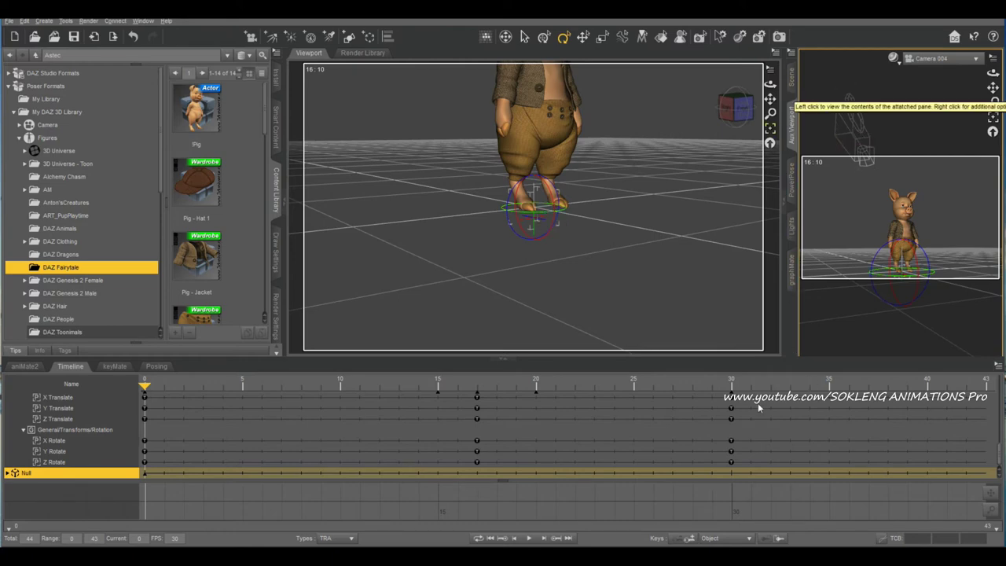
click(157, 366)
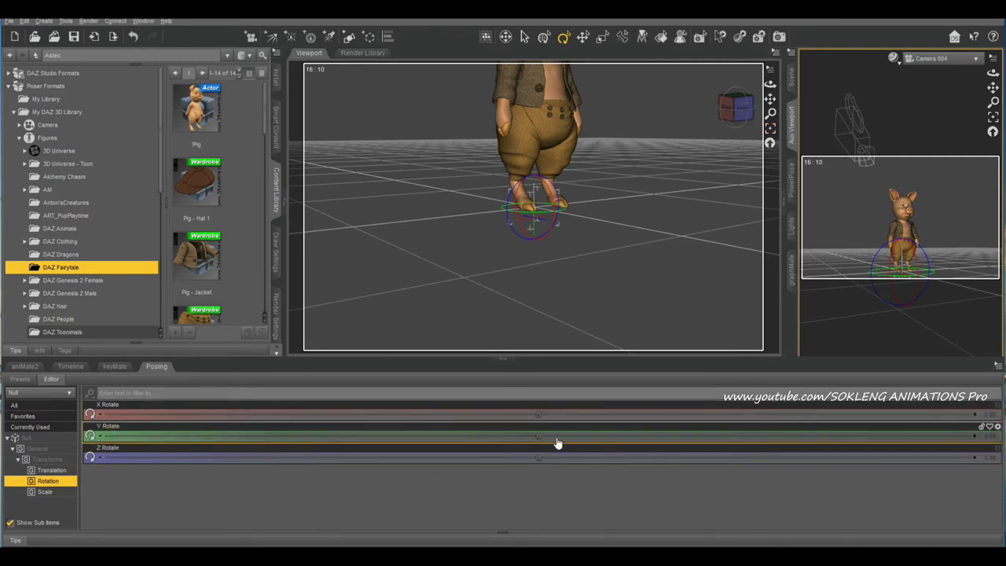
mouse_move(539, 436)
mouse_down()
mouse_move(719, 435)
mouse_move(381, 435)
mouse_move(538, 435)
mouse_up()
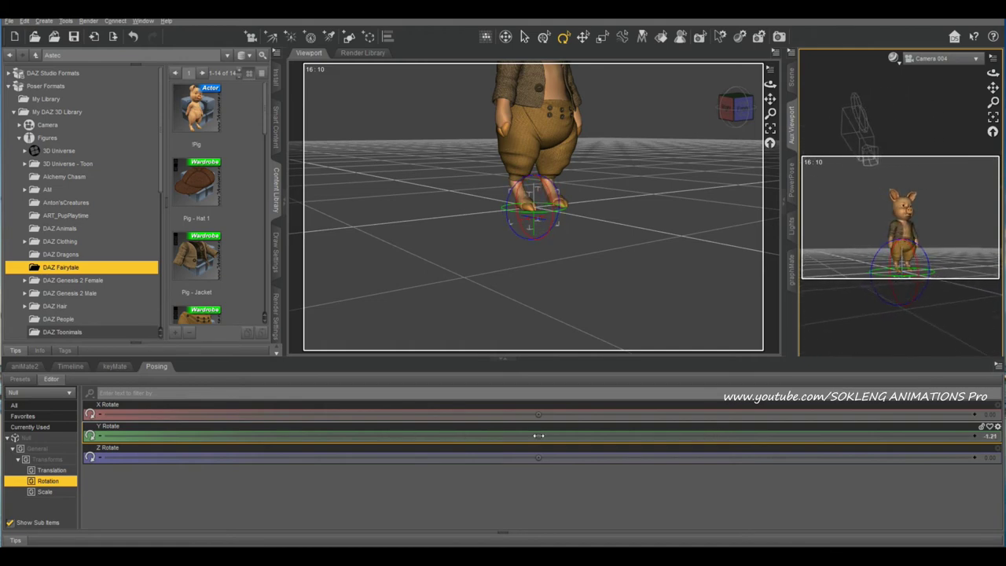
Go to frame 20 and set the Null's Y Rotate to 25.27.
click(77, 371)
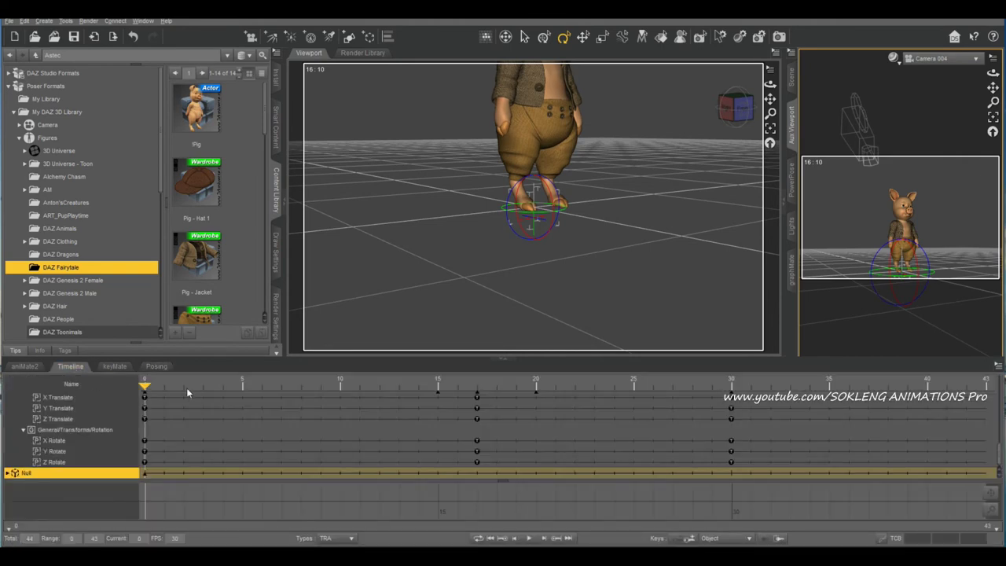
drag(186, 387, 534, 430)
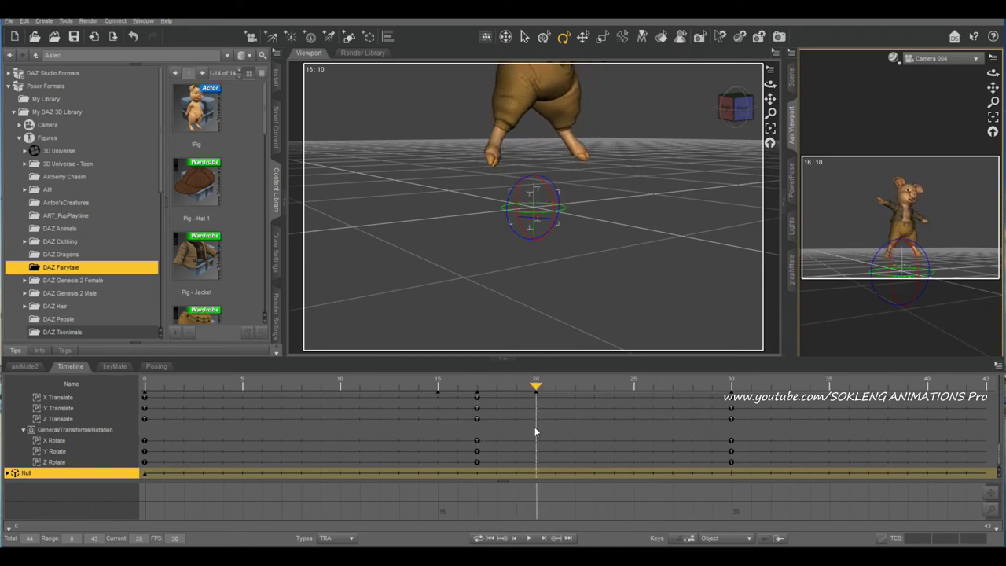
click(155, 366)
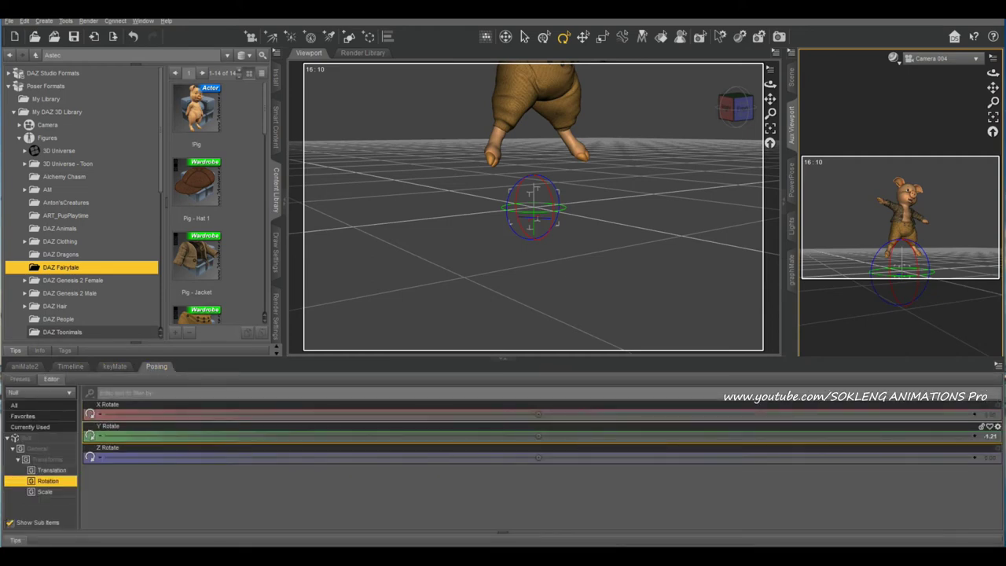
drag(538, 434, 711, 436)
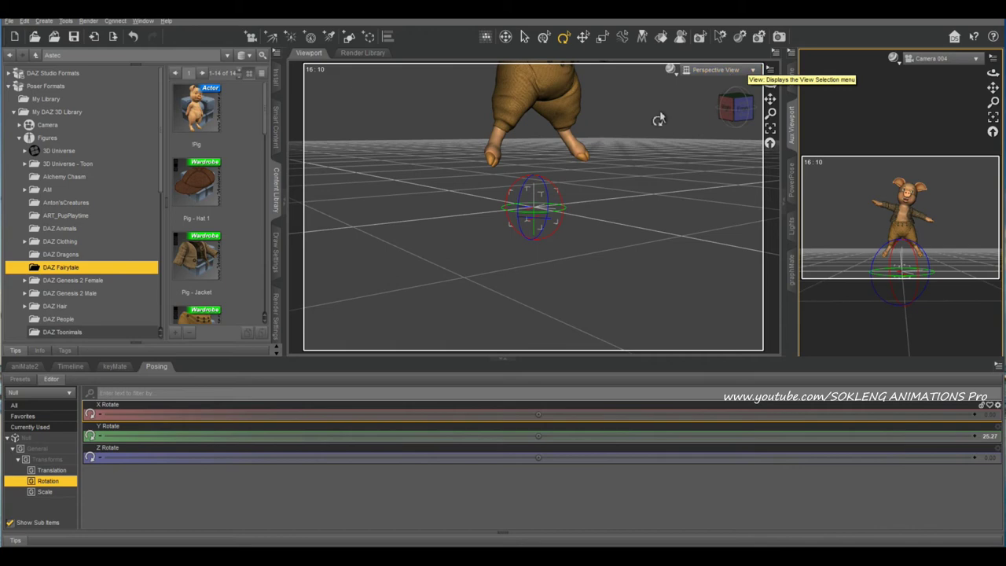
Look through Camera 004 in the main viewport and lower its angle to a level front view of the jumping pig.
drag(732, 99, 640, 157)
click(752, 104)
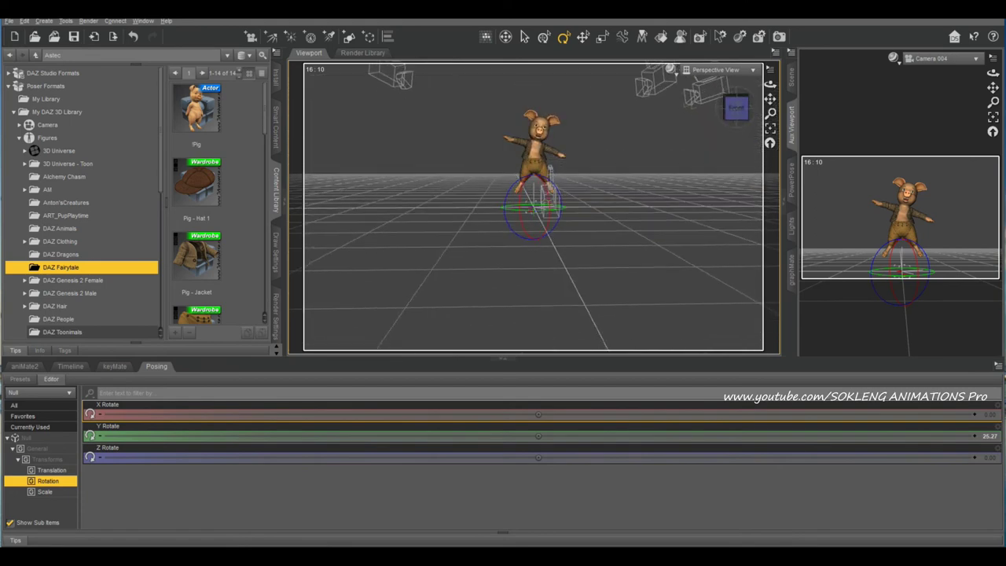
click(739, 70)
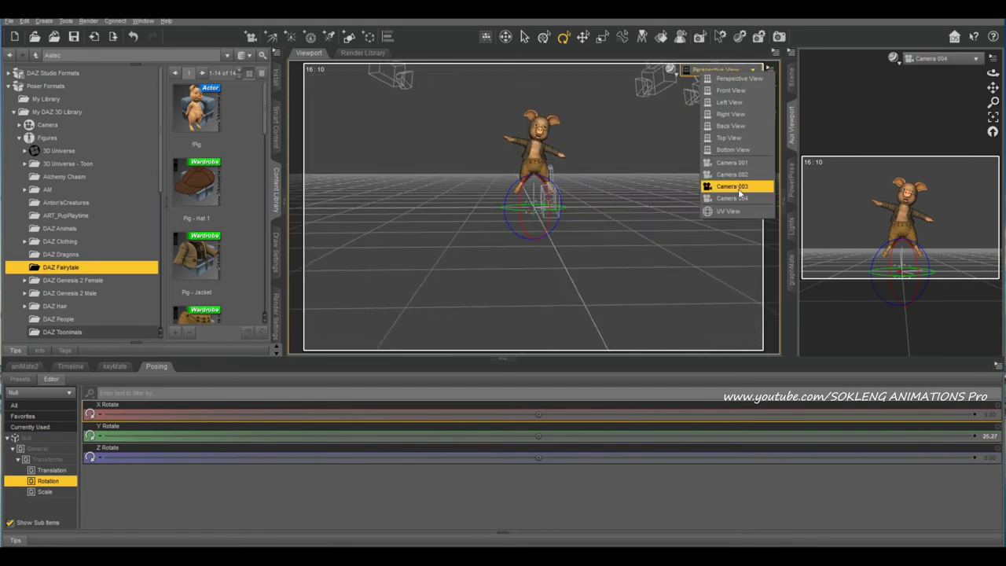
click(743, 198)
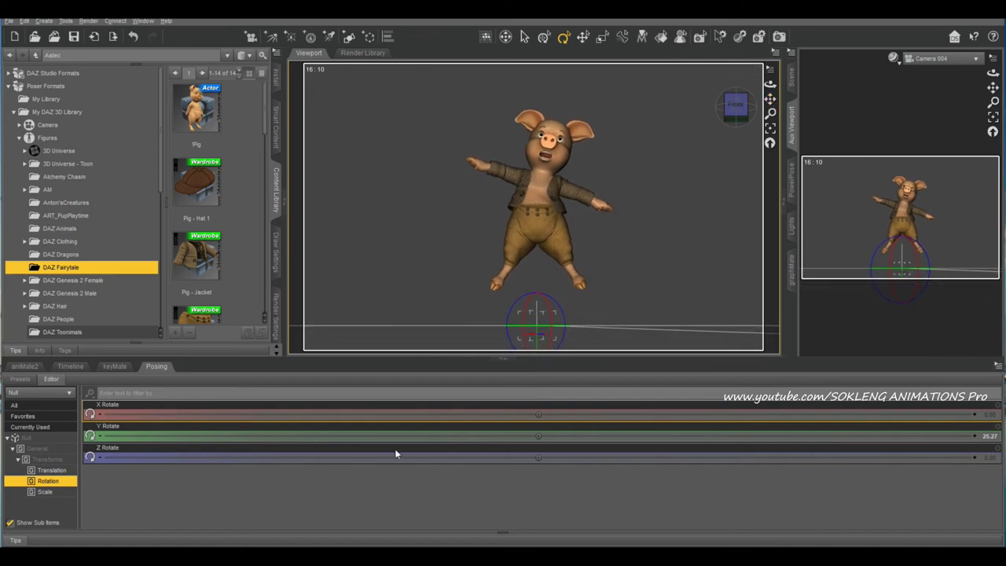
Go to frame 30 and orbit Camera 004 to a slightly higher angle on the standing pig.
click(70, 366)
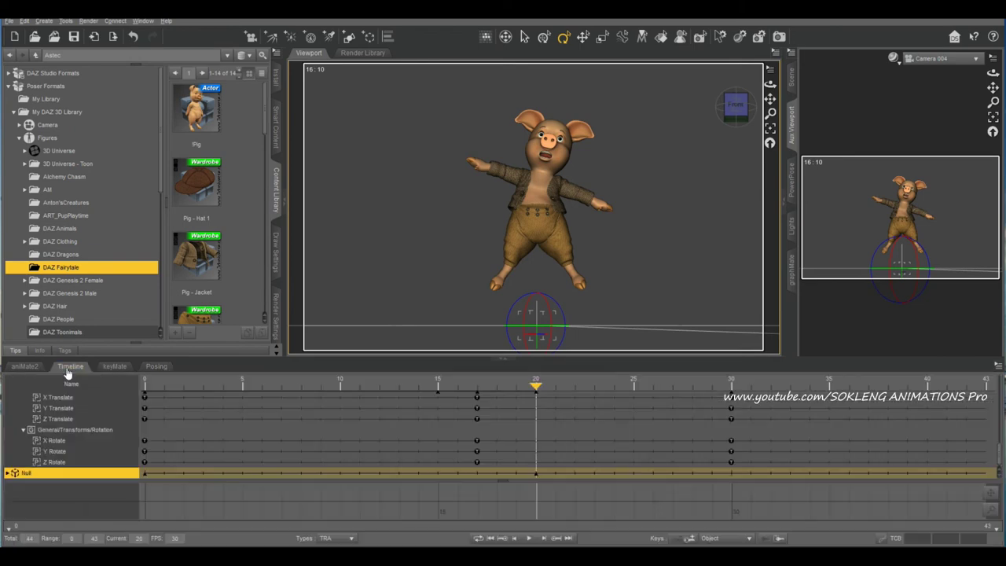
drag(534, 390, 728, 459)
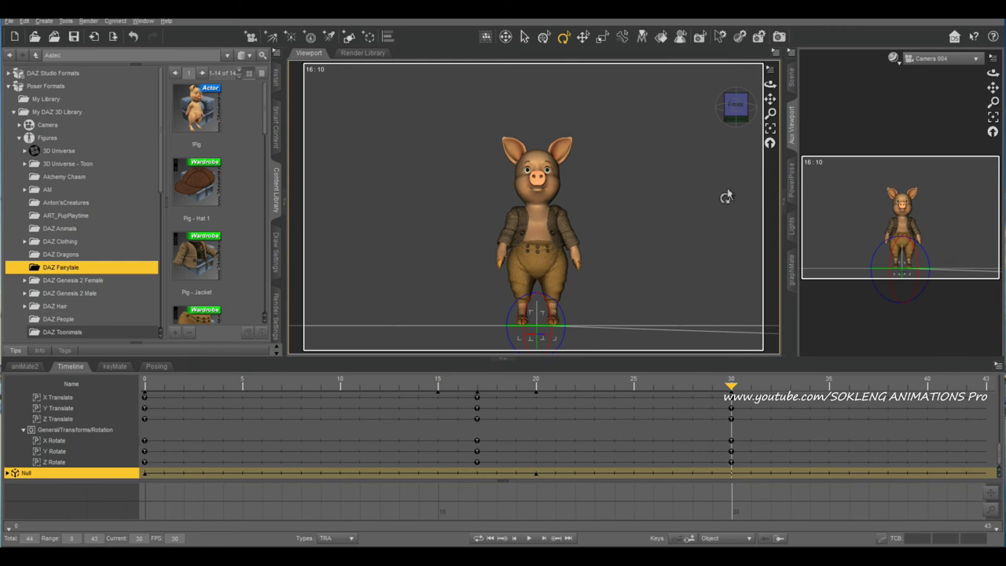
mouse_move(739, 145)
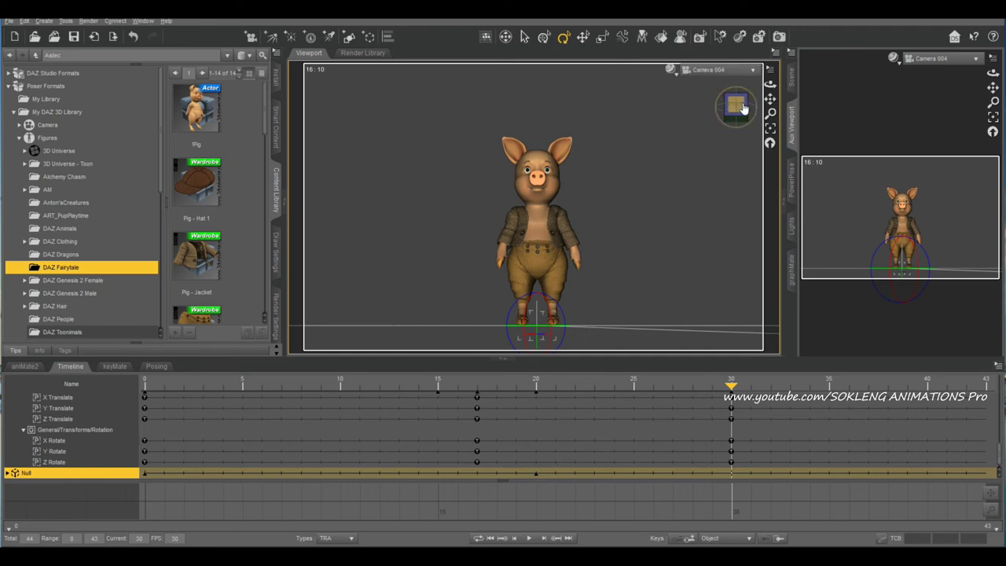
drag(736, 104, 736, 157)
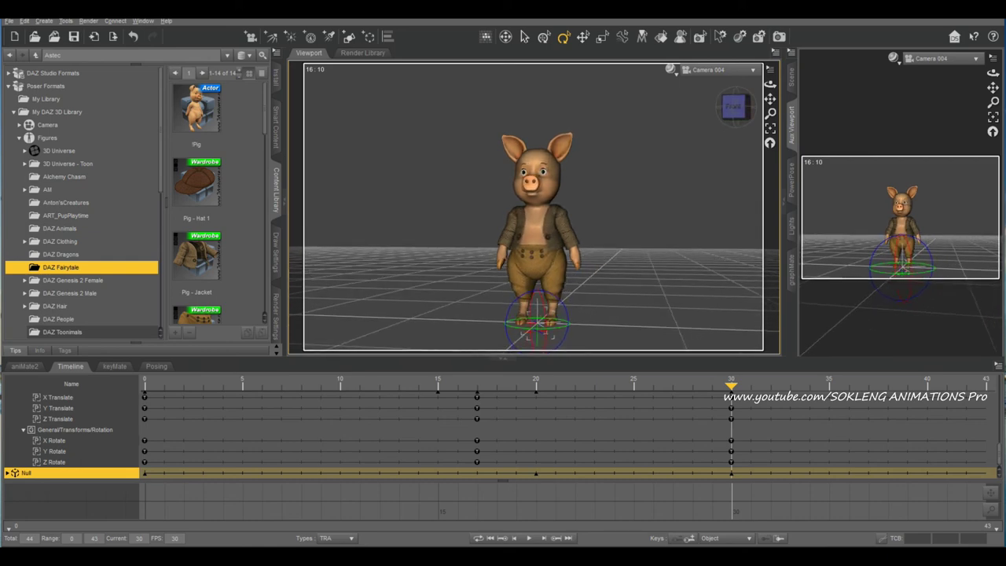
Pan Camera 004 to raise the pig in the frame and move the Null's frame 31 key to frame 30.
drag(729, 396, 723, 446)
drag(769, 100, 769, 99)
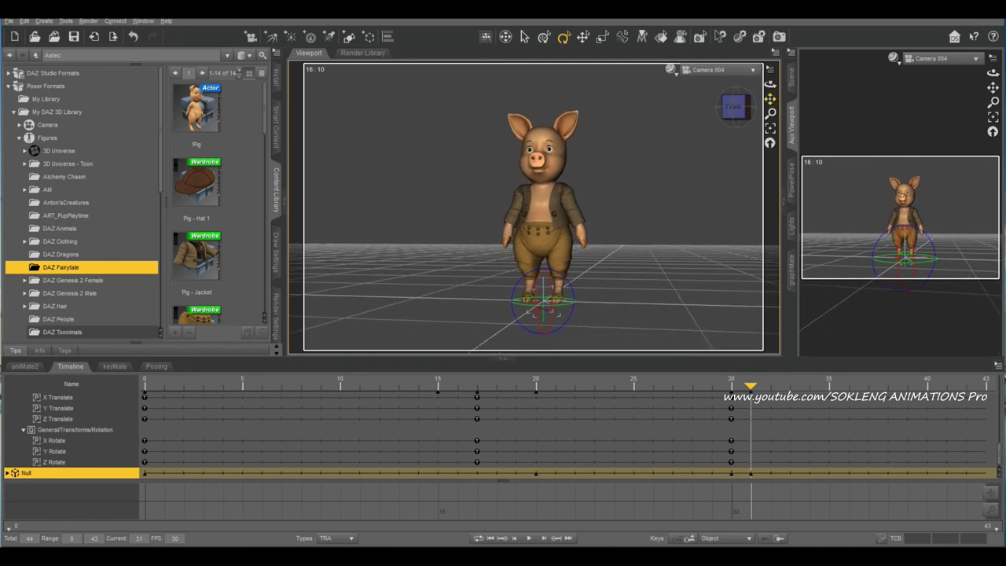
click(746, 463)
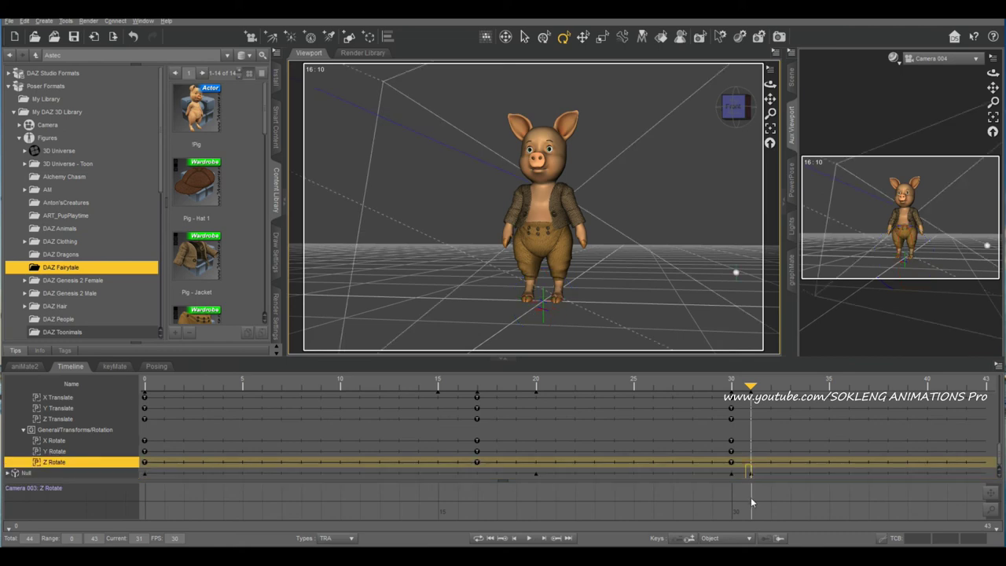
click(746, 472)
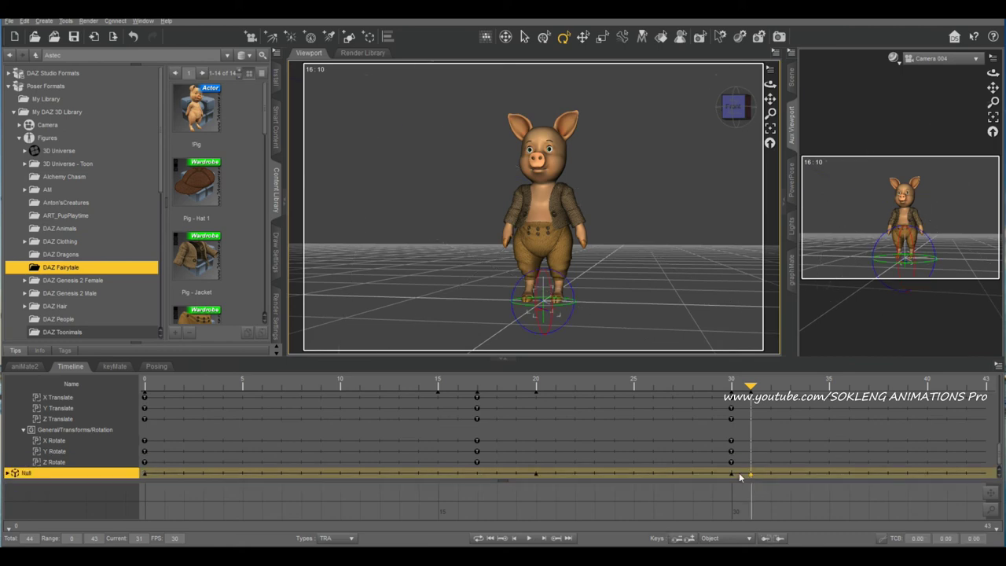
Play the Camera 004 animation from frame 0 to preview the camera motion, and stop playback.
drag(749, 388, 3, 397)
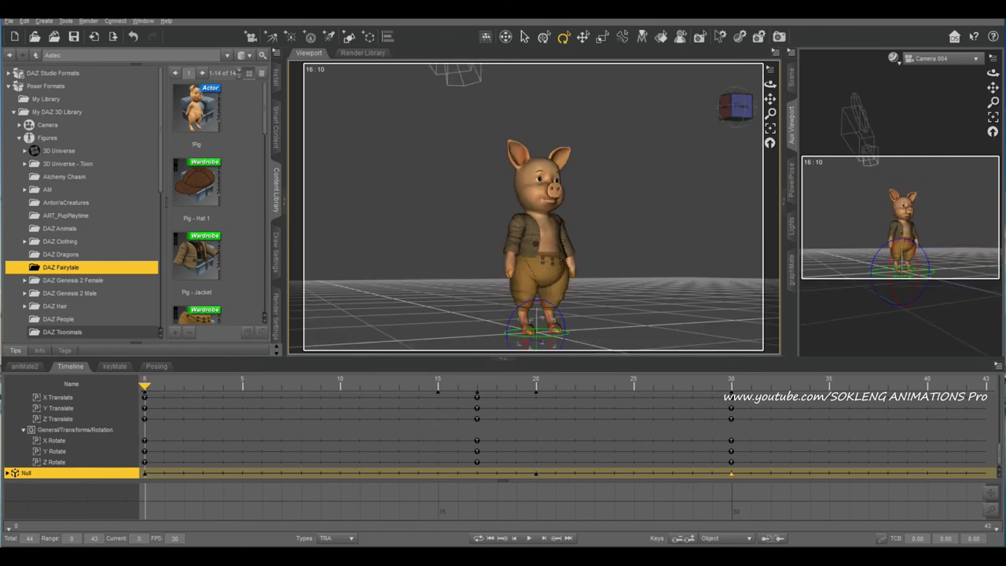
click(530, 539)
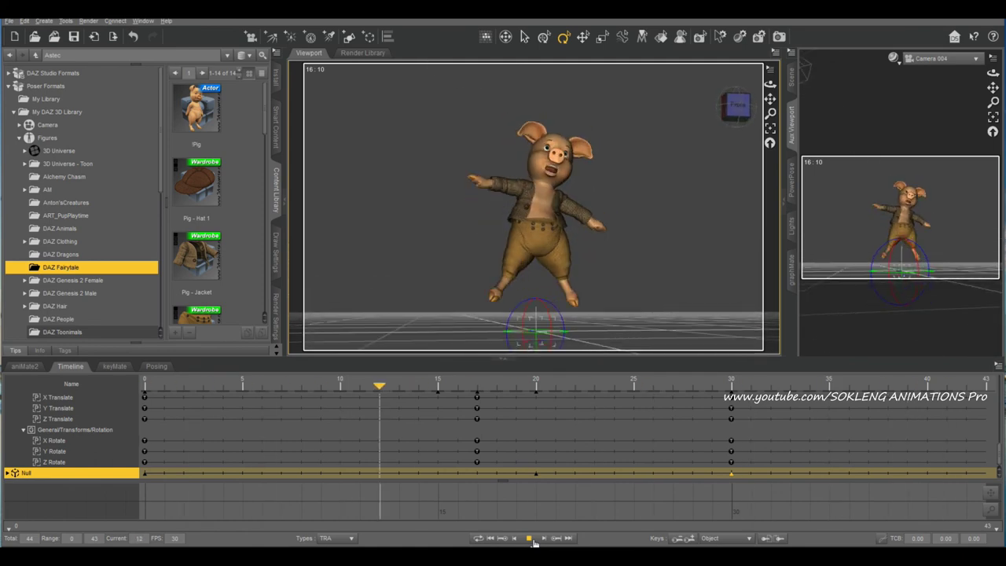
click(531, 538)
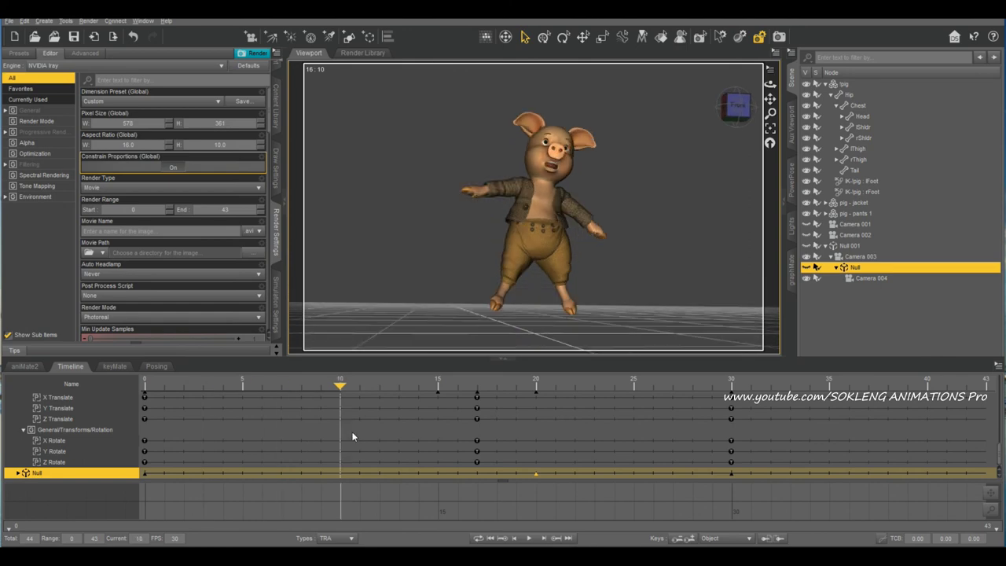
Check the camera view at frame 30 and undo the parenting of Null under Camera 003.
drag(348, 431, 728, 464)
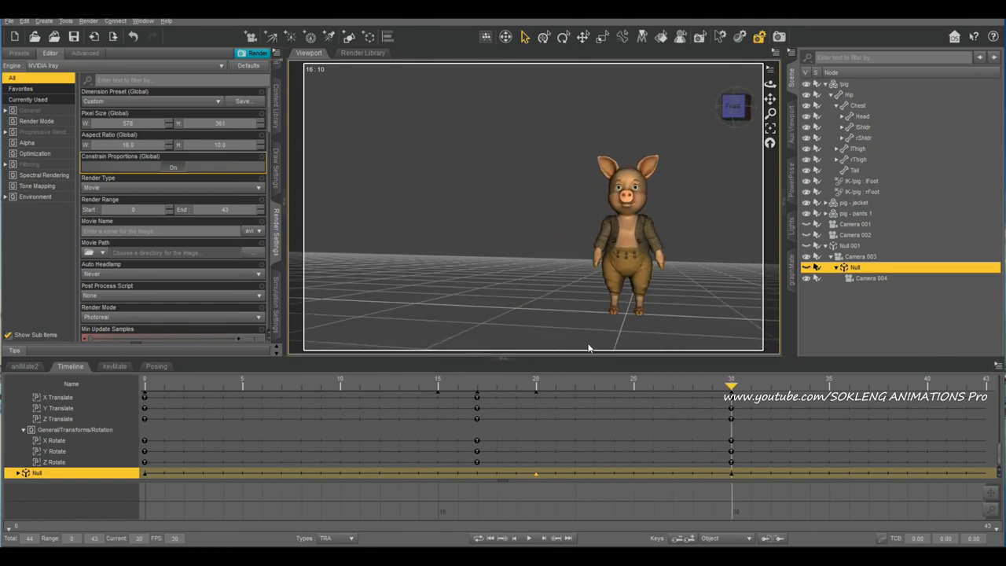
key(ctrl+z)
drag(847, 390, 673, 469)
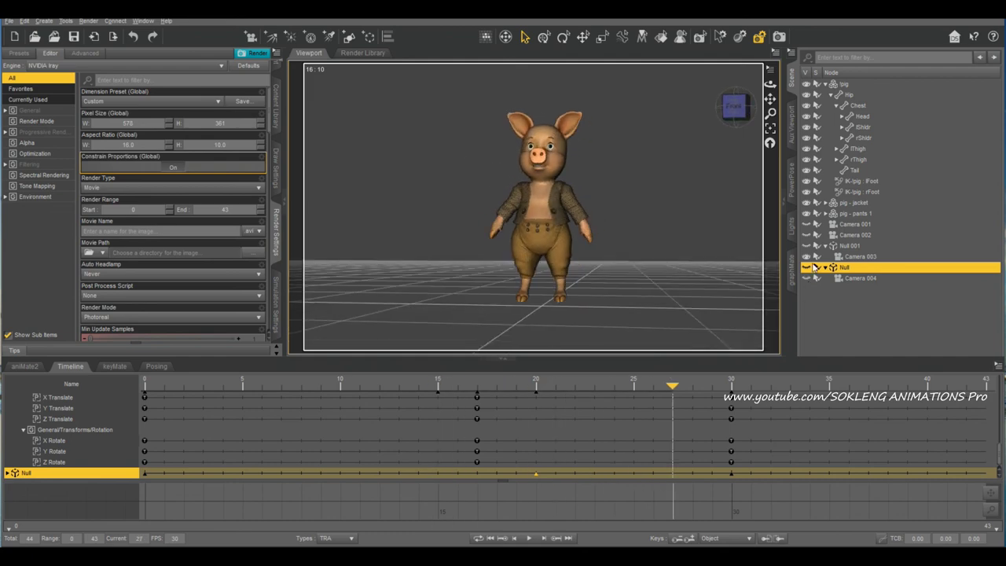
Return to frame 0 and replay the animation through Camera 004, stopping it after the preview.
drag(631, 396, 3, 470)
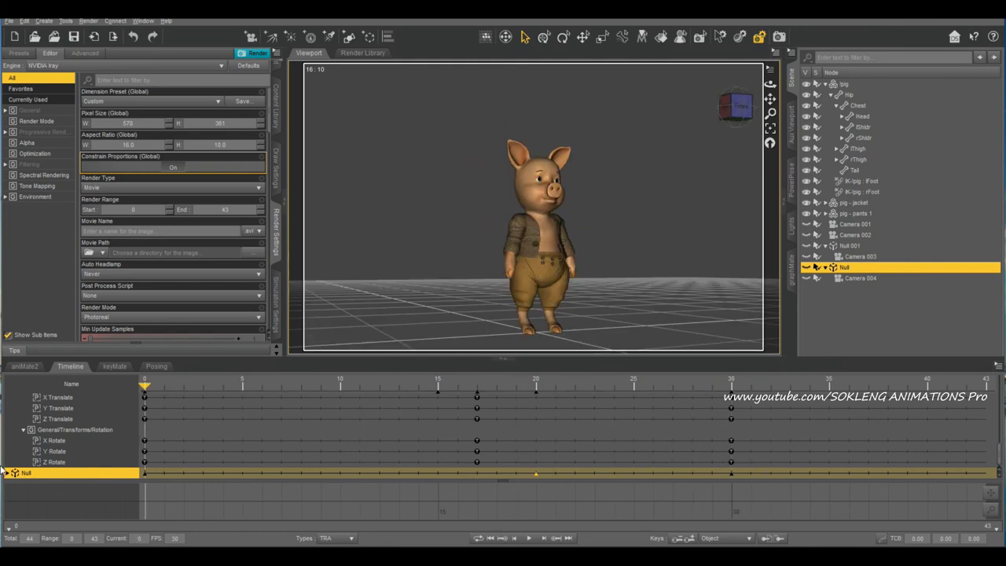
click(529, 538)
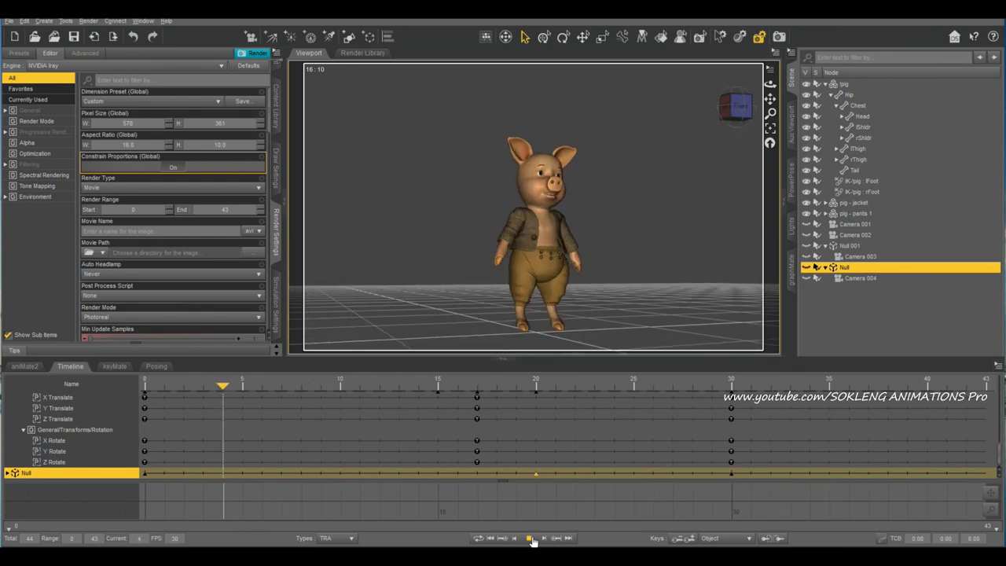
click(530, 539)
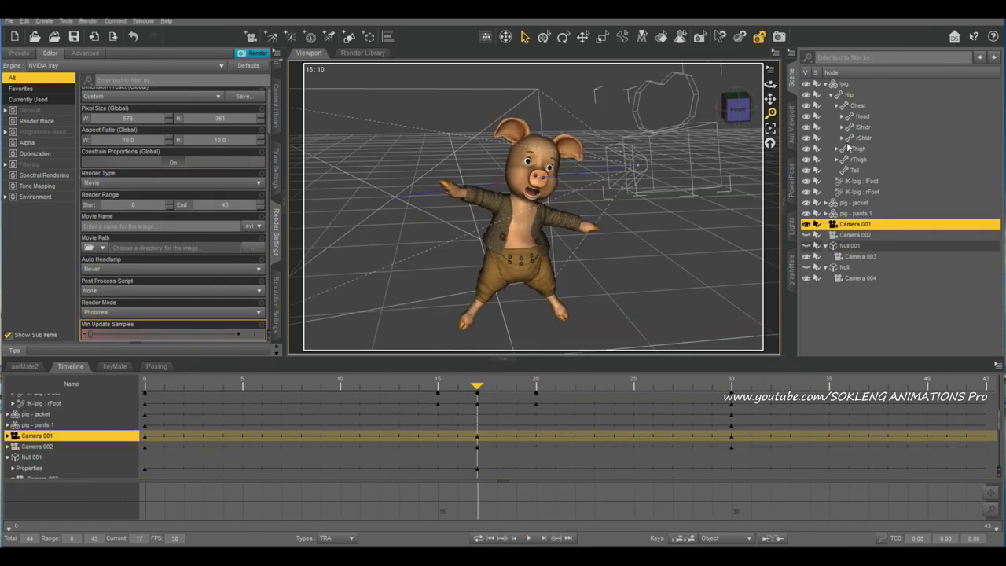